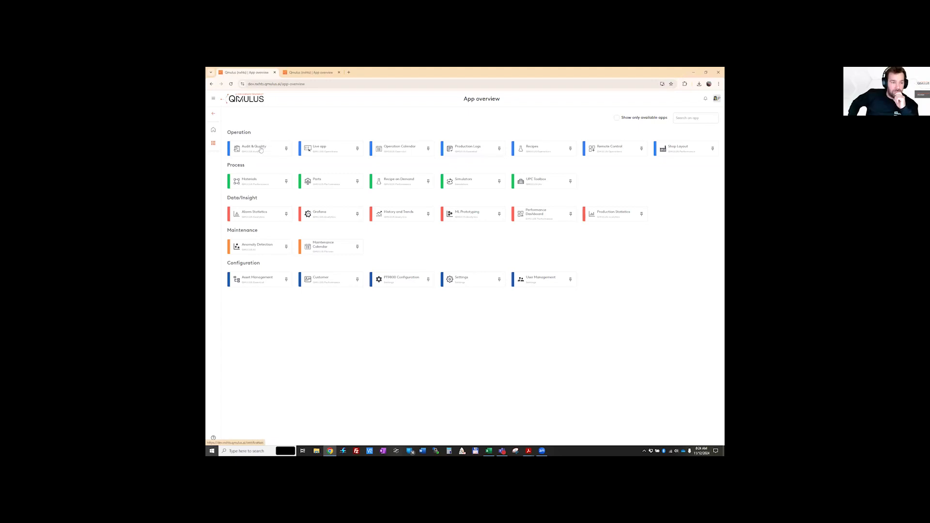
Open the Audit & Quality app and start creating a new audit
left_click(261, 150)
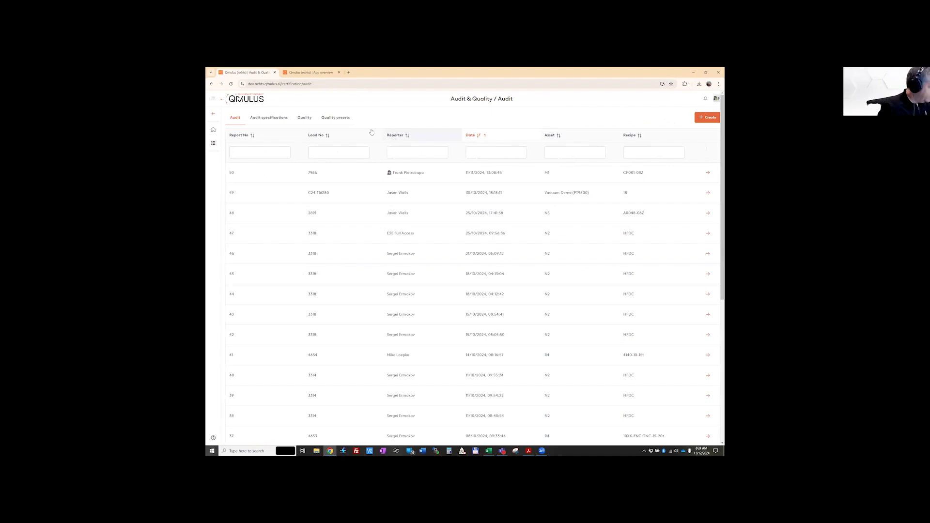
left_click(569, 149)
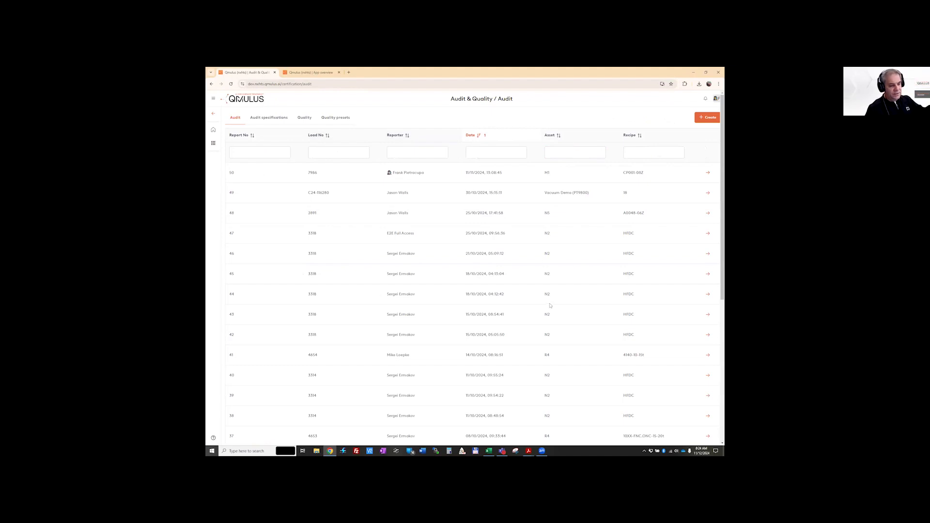
scroll(550, 307, "down", 8)
scroll(550, 307, "up", 8)
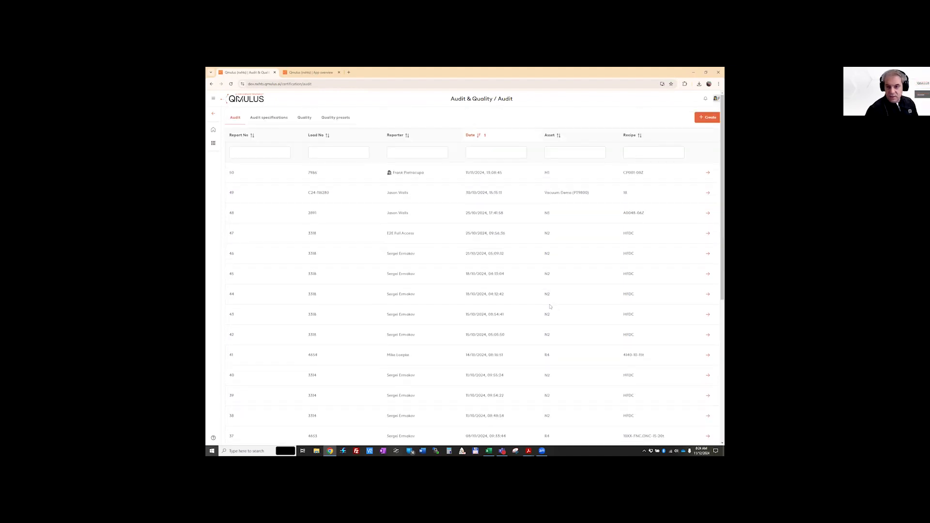
scroll(547, 304, "down", 5)
scroll(548, 304, "up", 5)
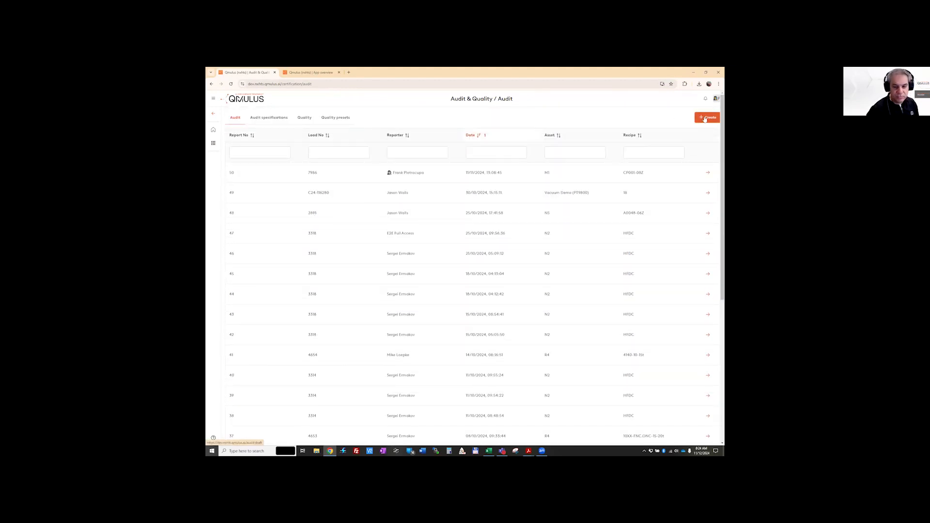
left_click(706, 118)
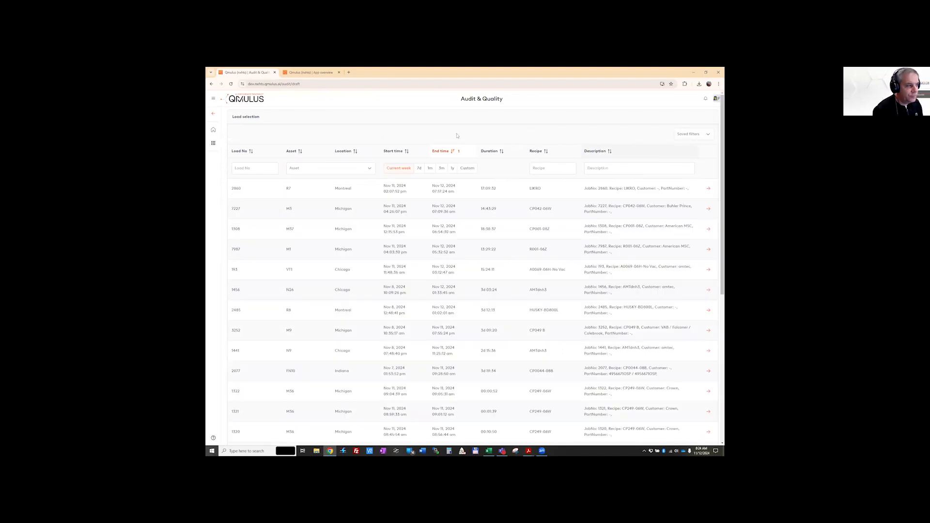
Filter the load selection to recipe 4140 over the past month (1m)
scroll(459, 283, "down", 10)
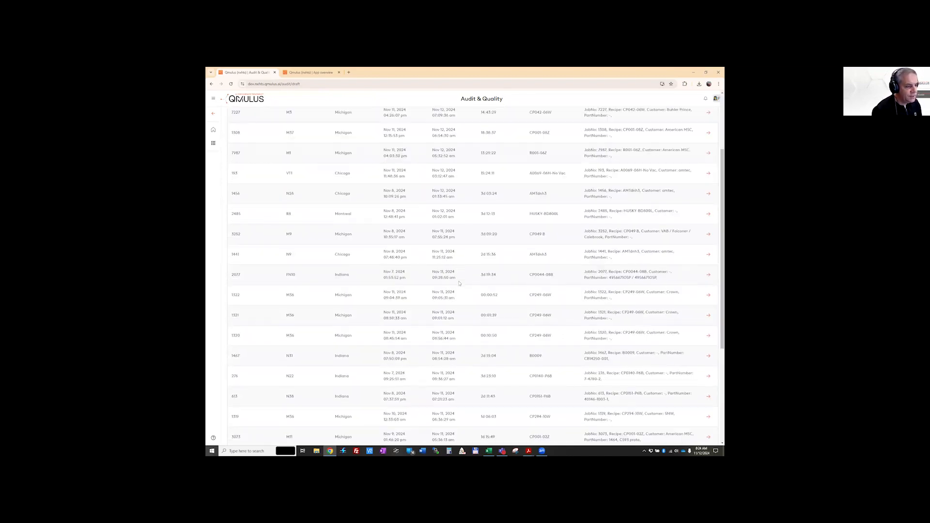
scroll(459, 283, "up", 10)
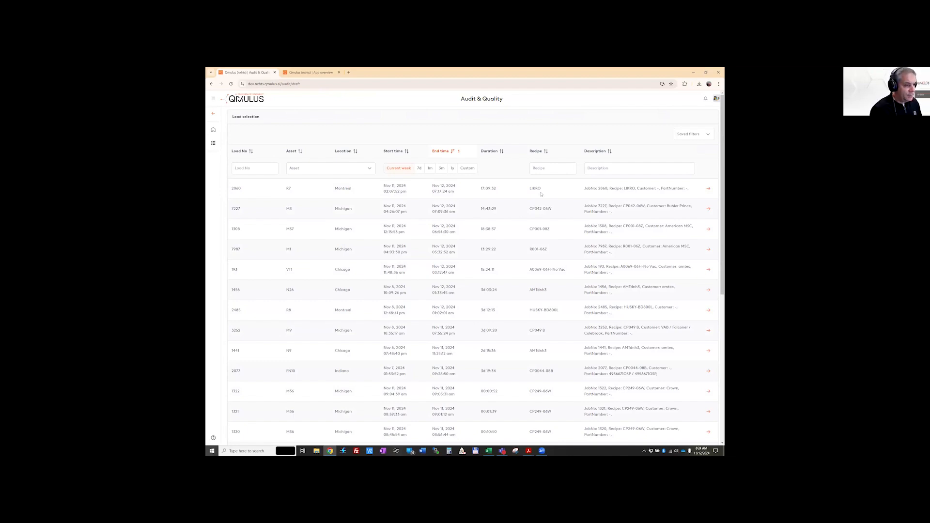
left_click(555, 170)
type("4140")
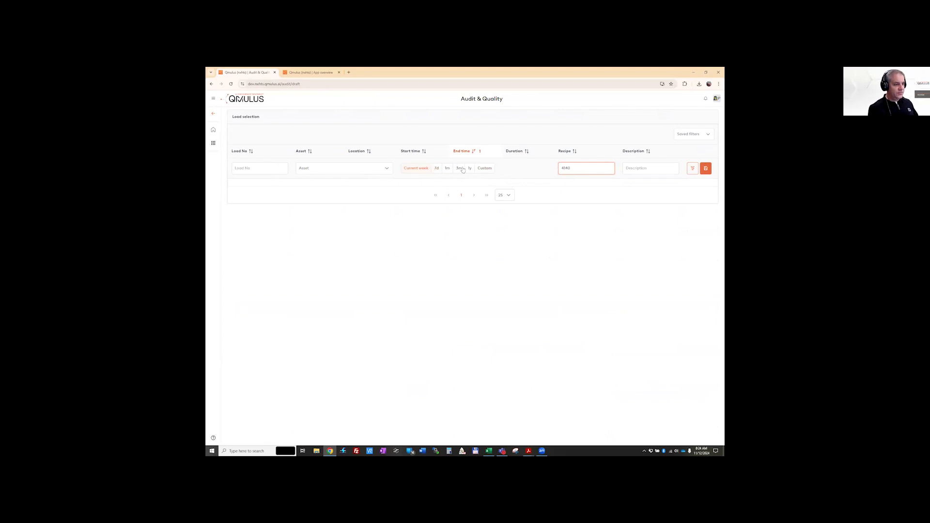
left_click(437, 170)
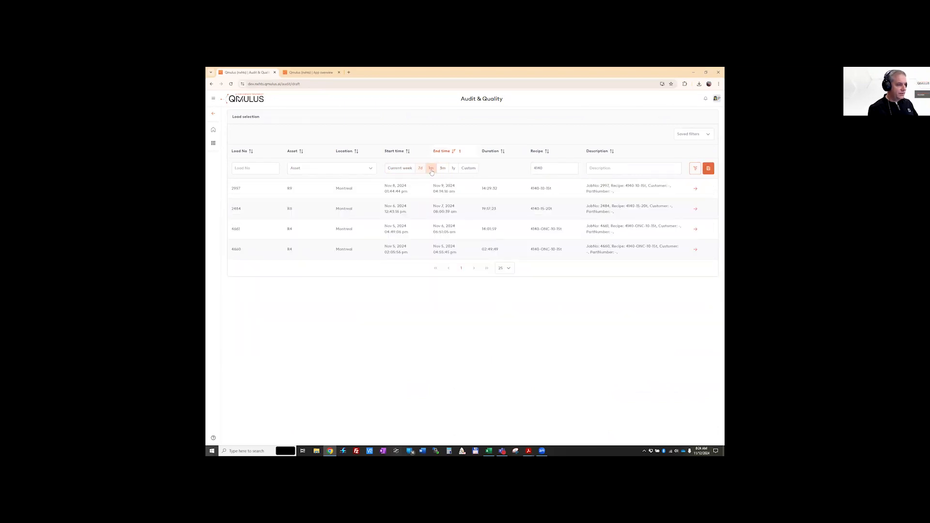
left_click(431, 169)
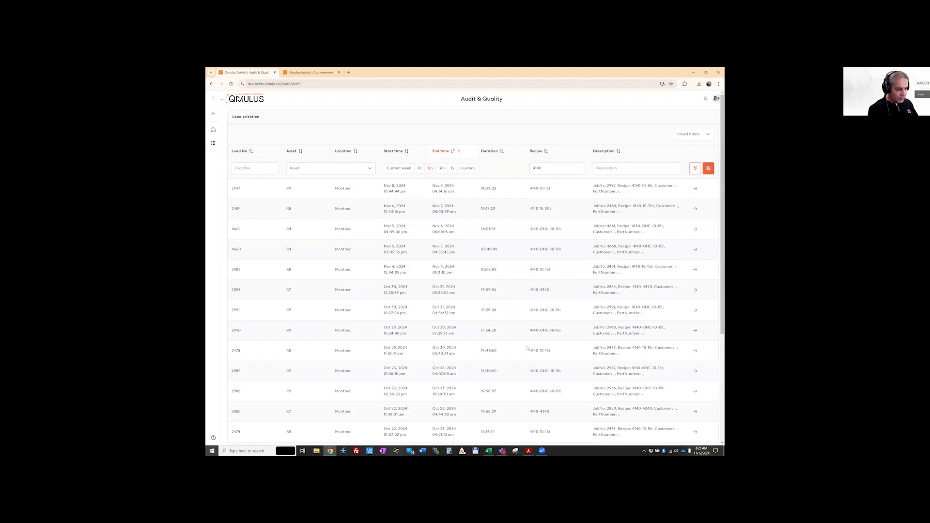
Look through the filtered loads and select load 2997 from Montreal, with recipe 4140-10-15t, for the audit
scroll(386, 355, "down", 5)
scroll(345, 343, "up", 5)
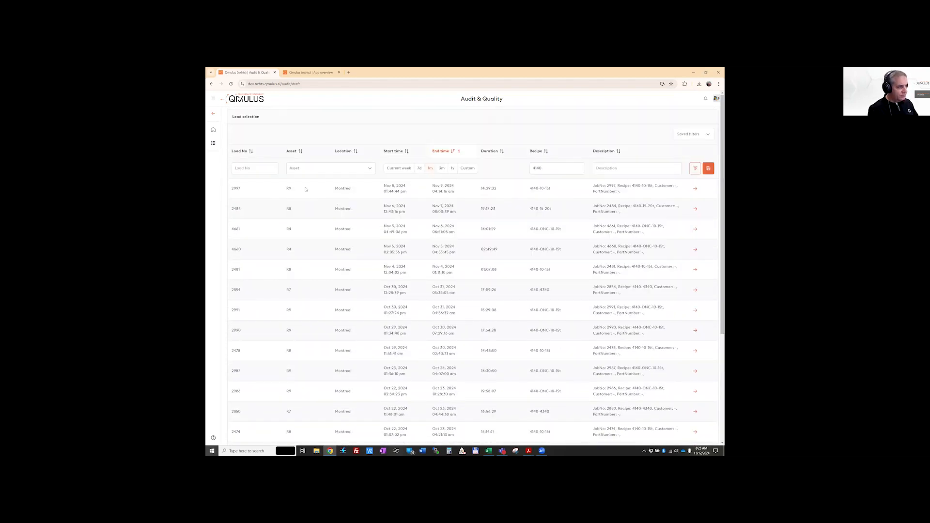
scroll(369, 336, "down", 5)
scroll(368, 336, "up", 5)
scroll(368, 335, "down", 1)
scroll(369, 336, "down", 4)
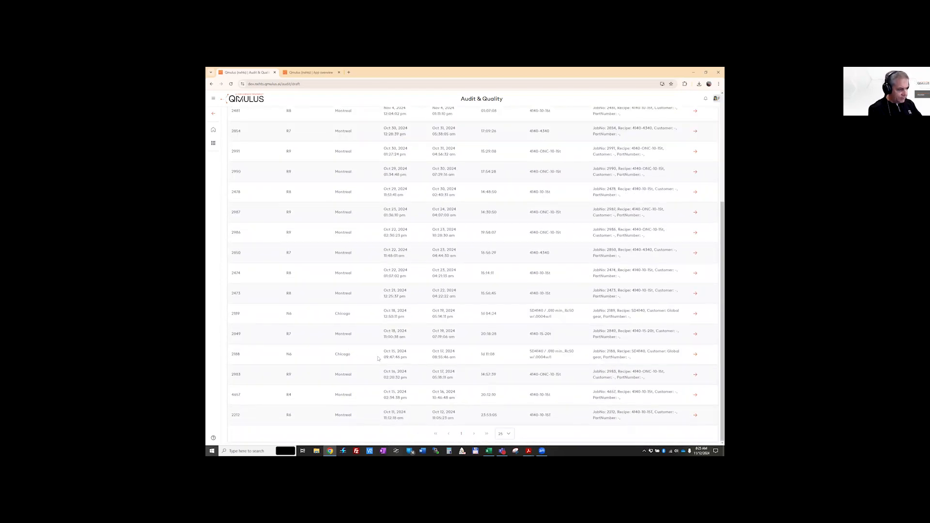
scroll(516, 341, "up", 5)
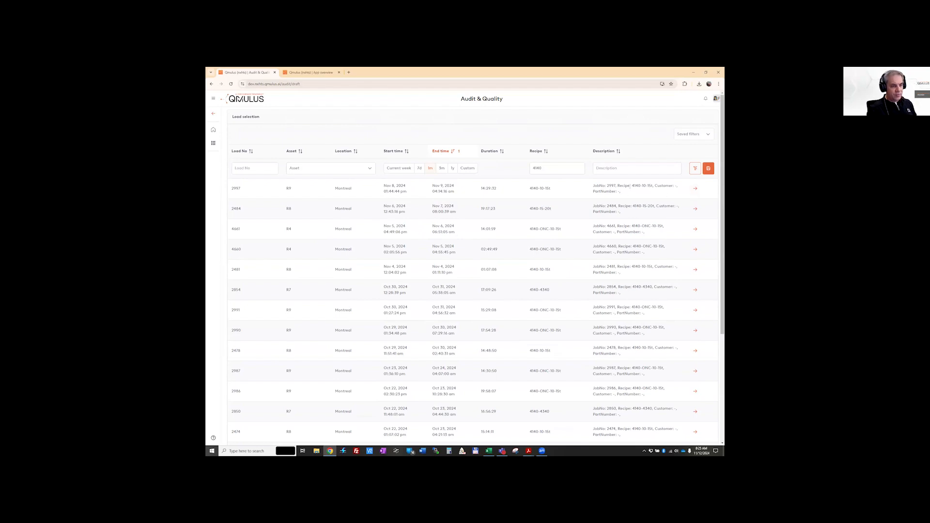
left_click(694, 189)
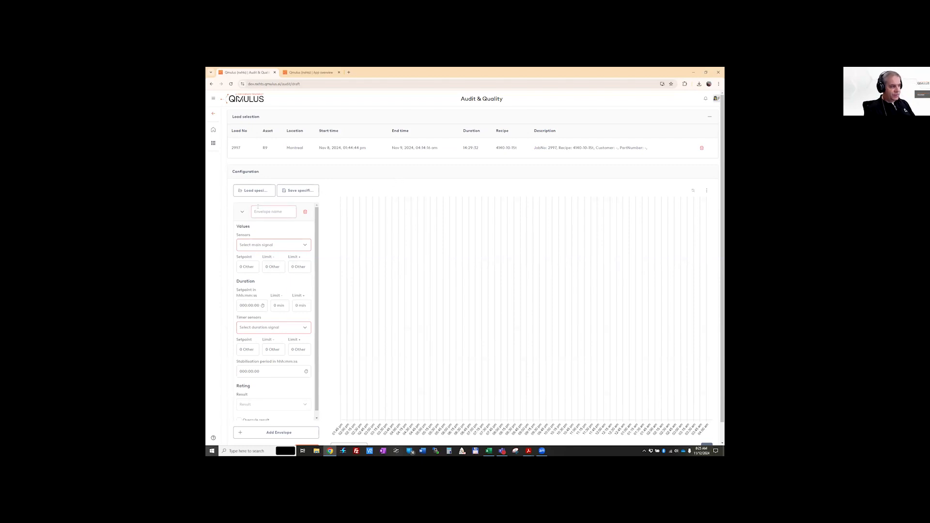
Load the saved _TESLA_ specification into the audit configuration
left_click(250, 191)
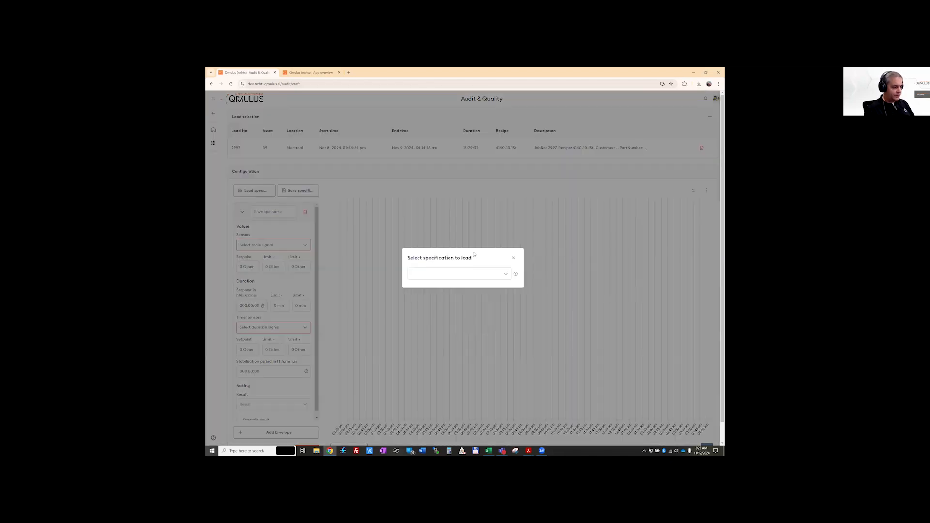
left_click(505, 275)
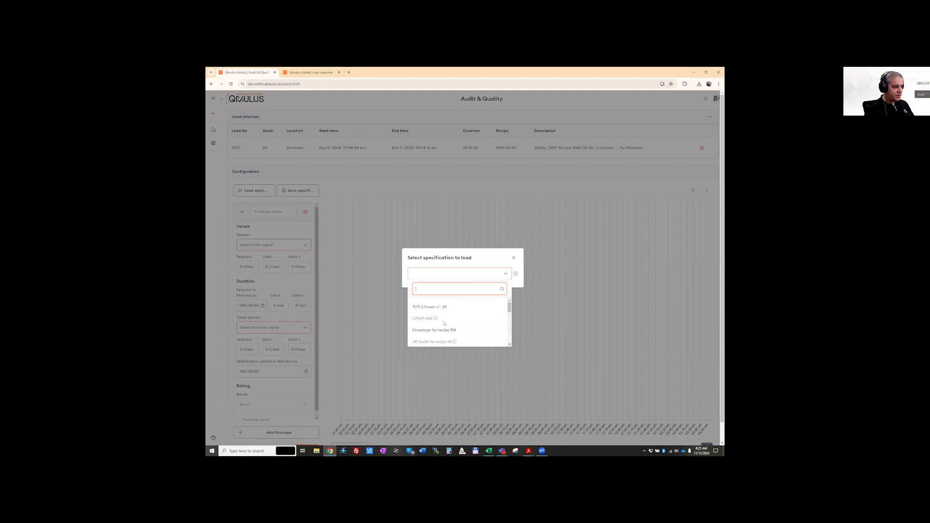
scroll(431, 317, "down", 10)
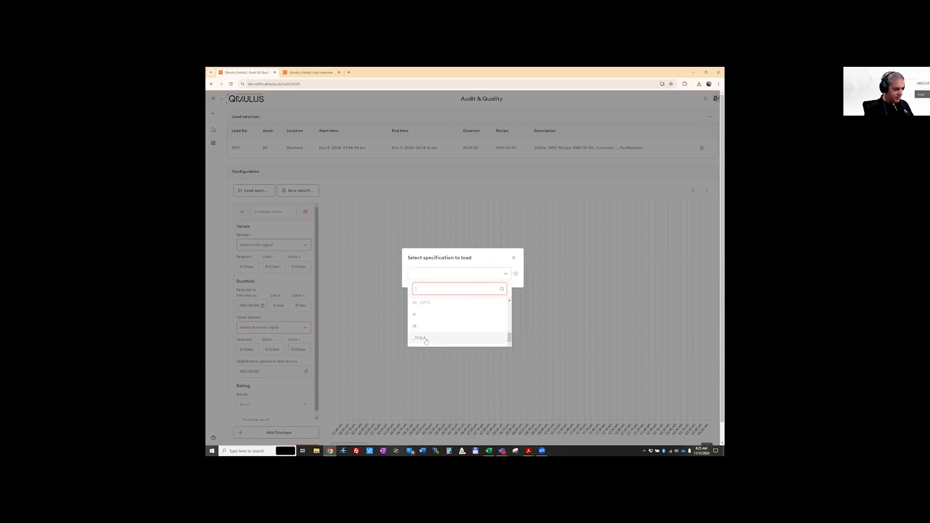
left_click(430, 339)
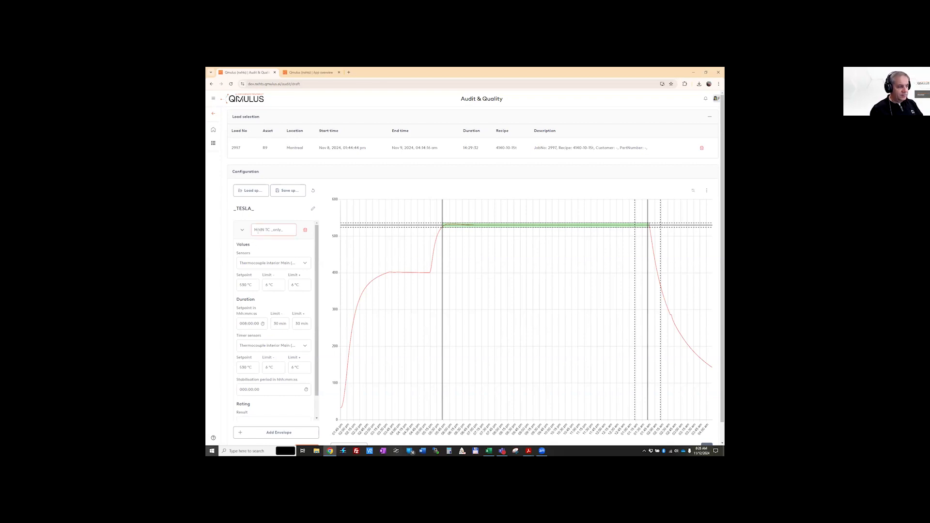
Try adding the Power on Zone 1 (BOTTOM) (ACT) sensor to the MAIN TC _only_ envelope's values
left_click_drag(284, 230, 251, 236)
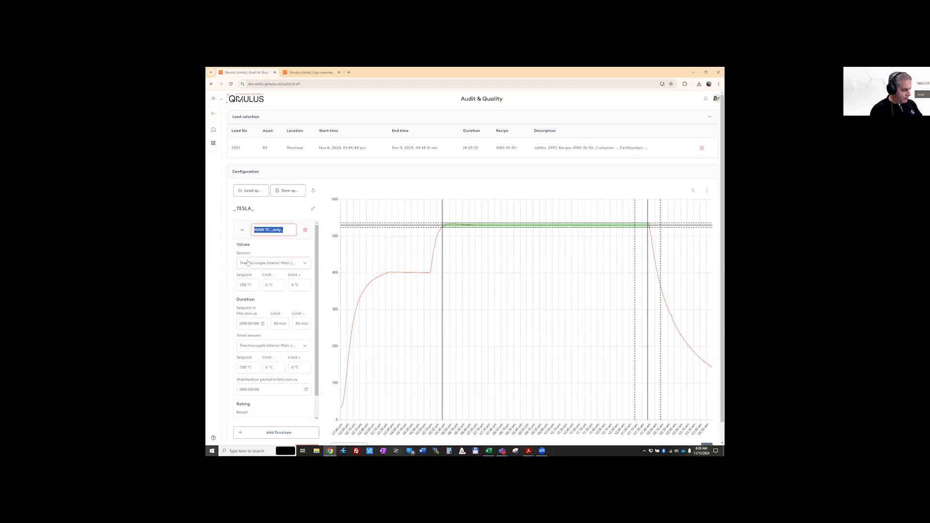
left_click(305, 264)
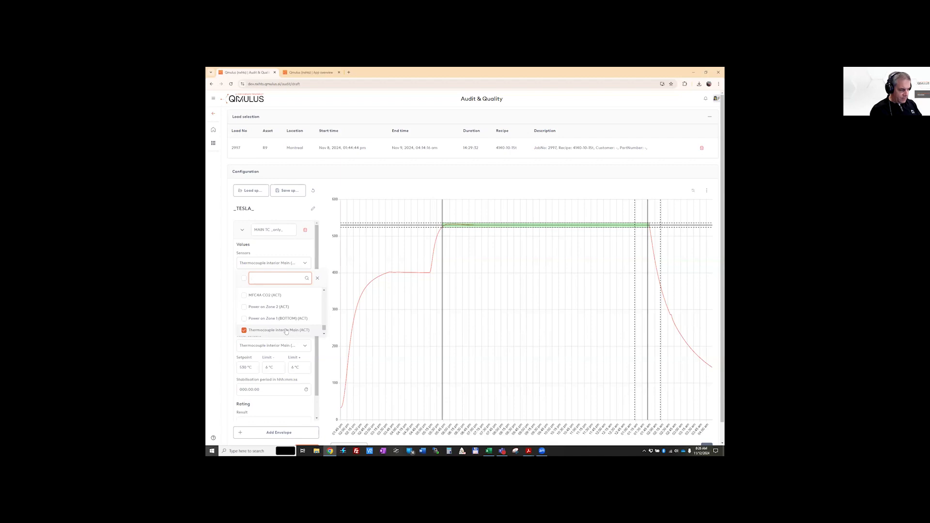
scroll(273, 310, "down", 1)
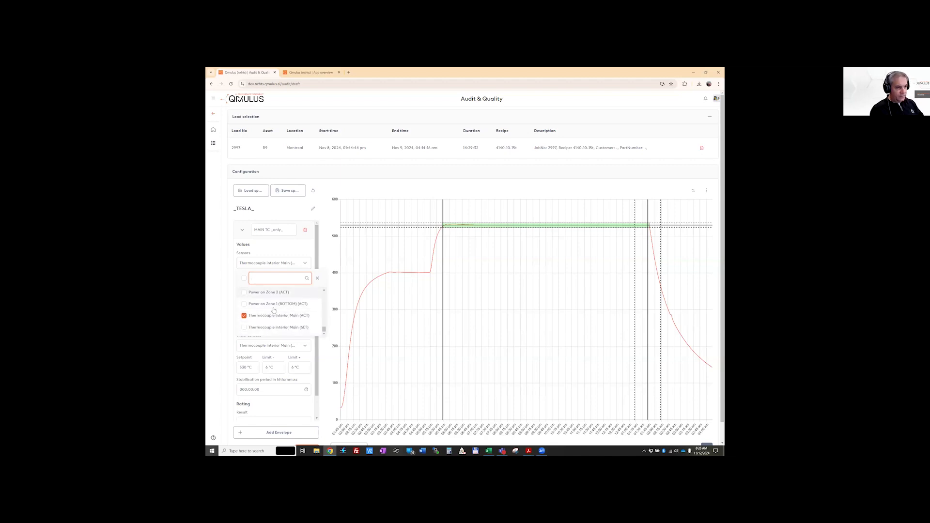
scroll(274, 310, "down", 1)
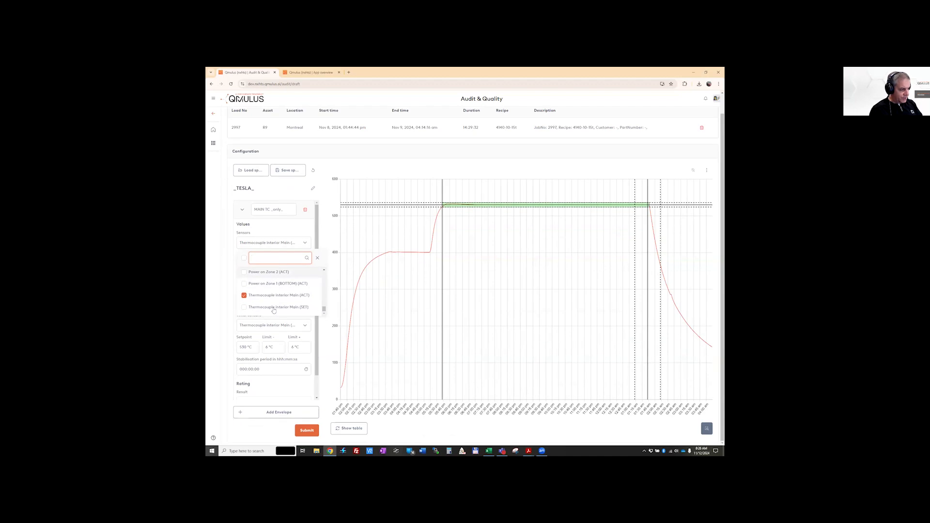
left_click(244, 284)
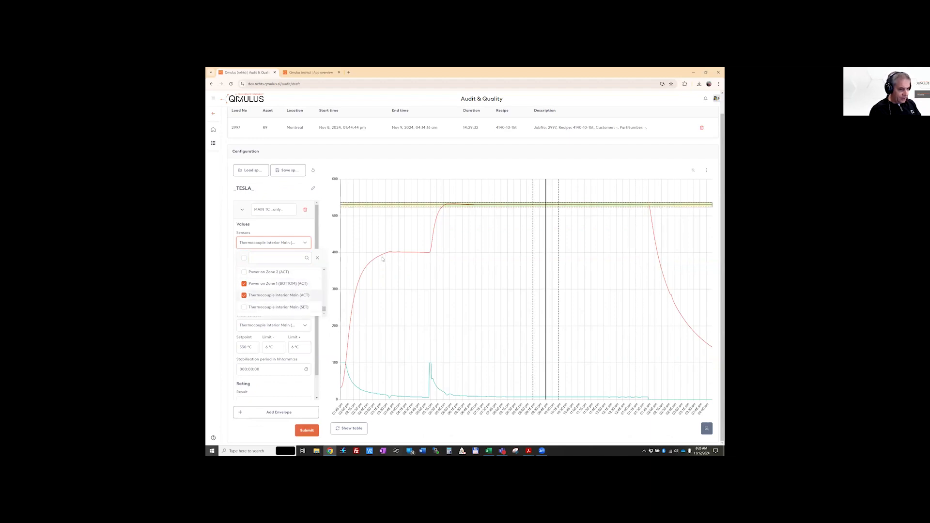
left_click(245, 285)
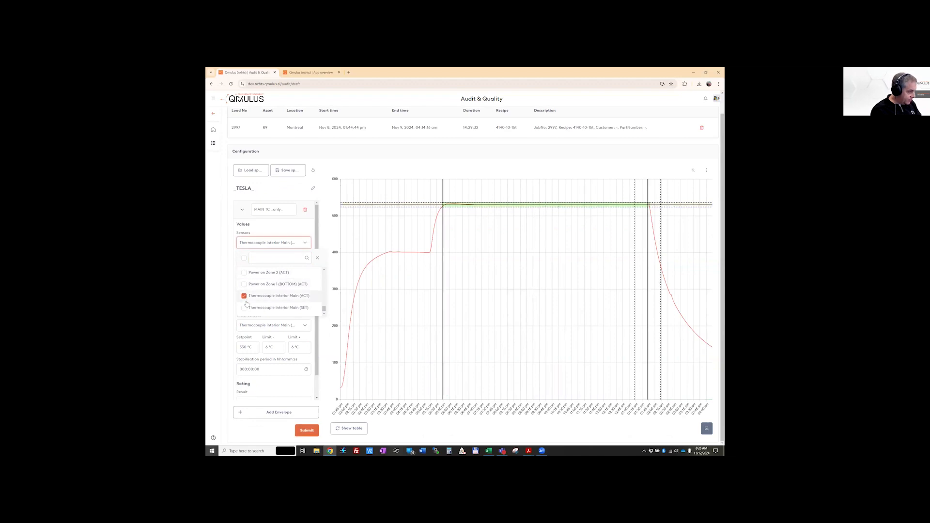
Add the Zone Thermocouple 1 (BOTTOM) (ACT) sensor to the MAIN TC _only_ envelope's values
scroll(247, 304, "up", 2)
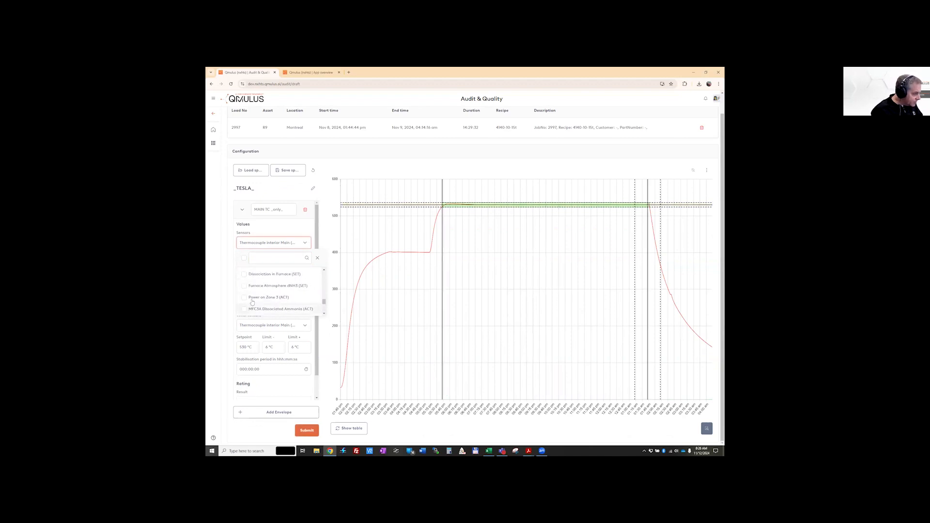
scroll(251, 303, "up", 2)
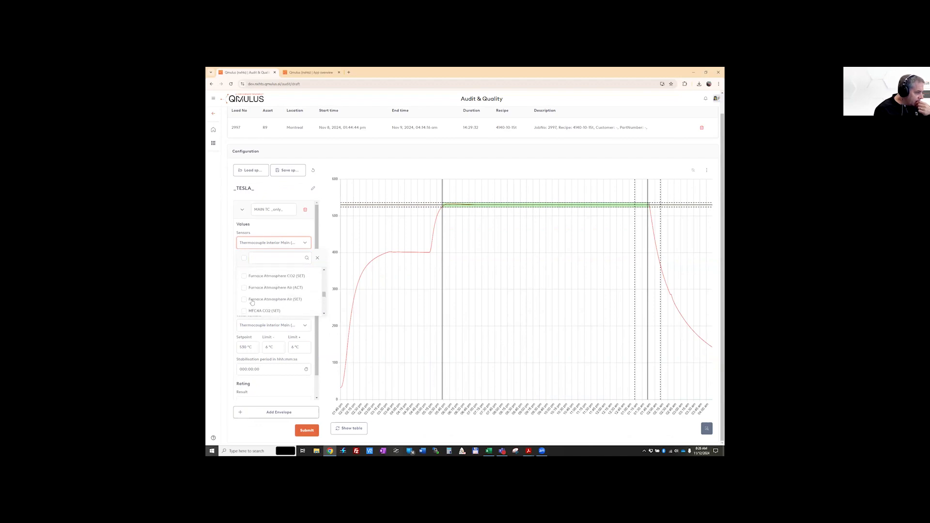
scroll(251, 302, "up", 4)
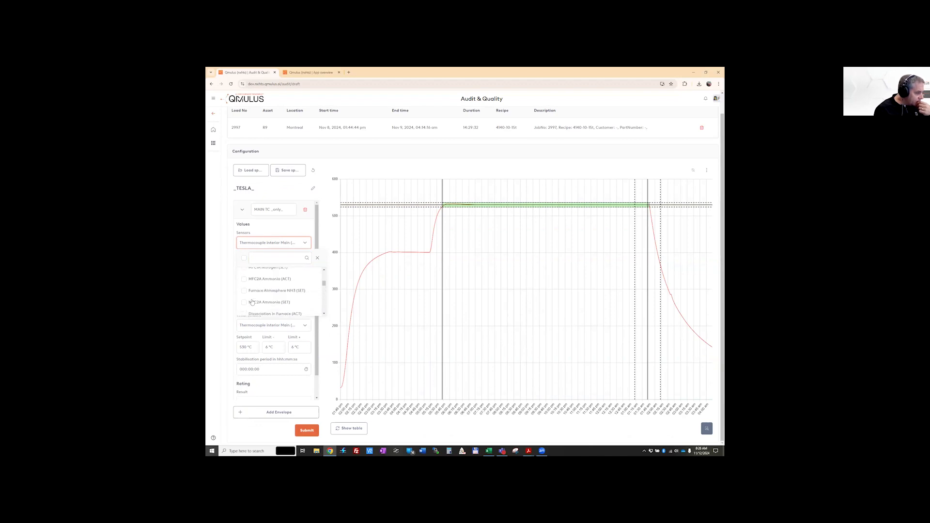
scroll(252, 302, "up", 5)
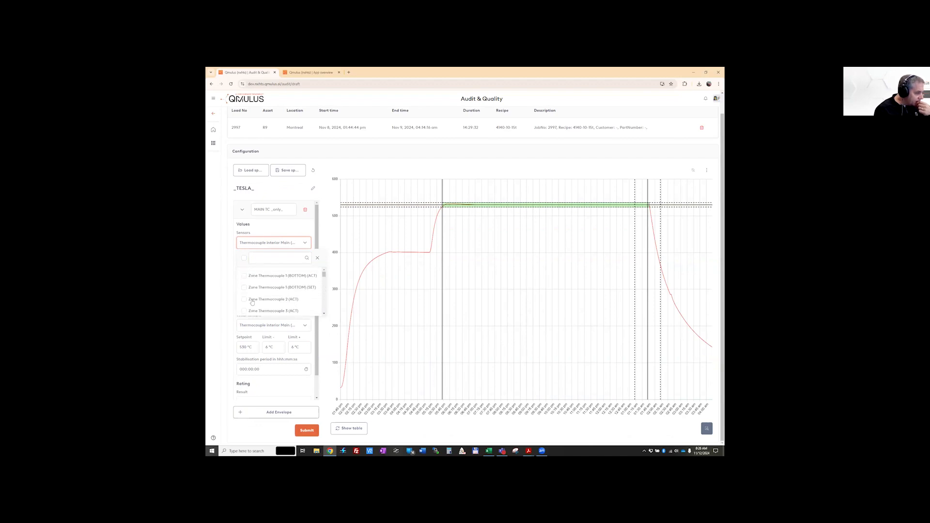
scroll(252, 302, "up", 1)
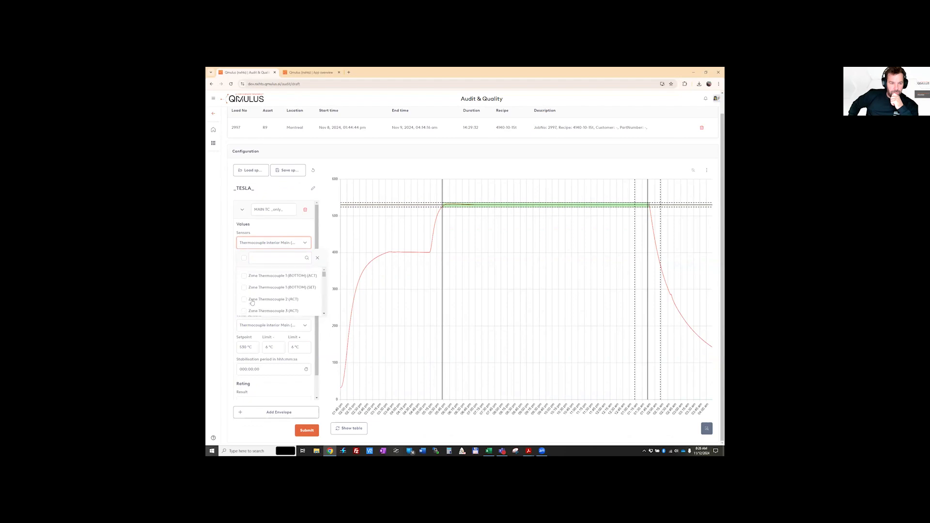
left_click(245, 276)
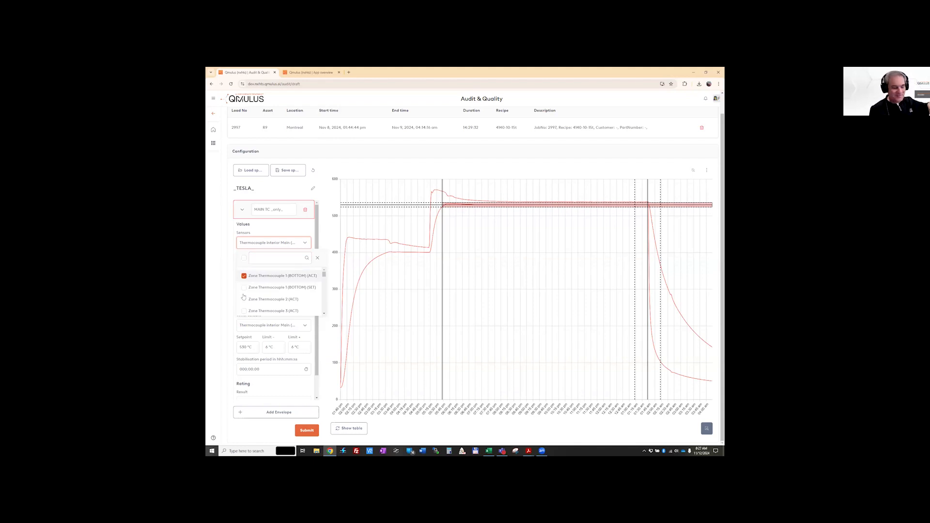
left_click(224, 283)
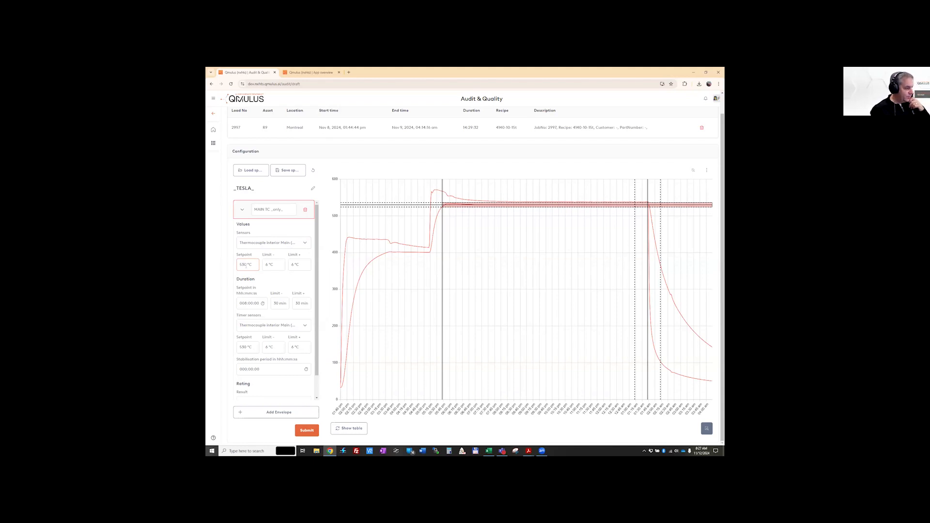
Set both the lower and upper value limits of the envelope to 56 °C
left_click(266, 266)
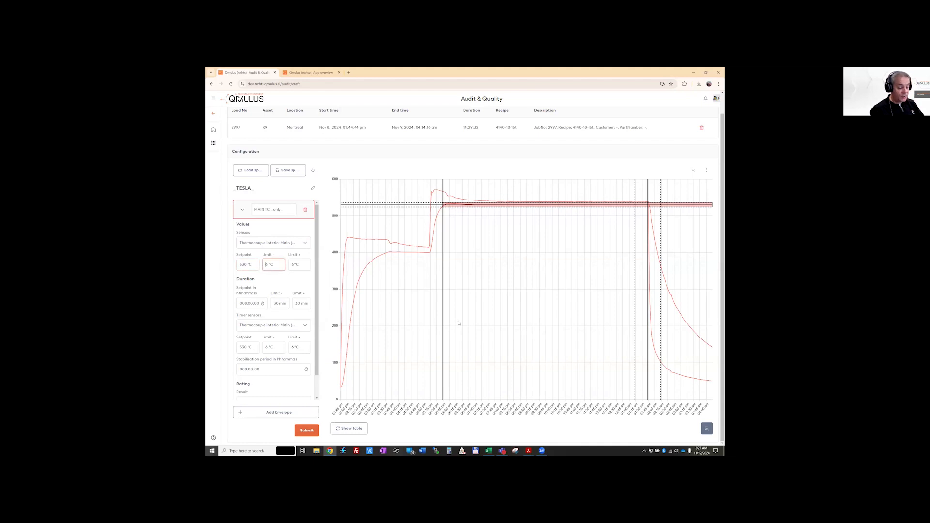
type("55")
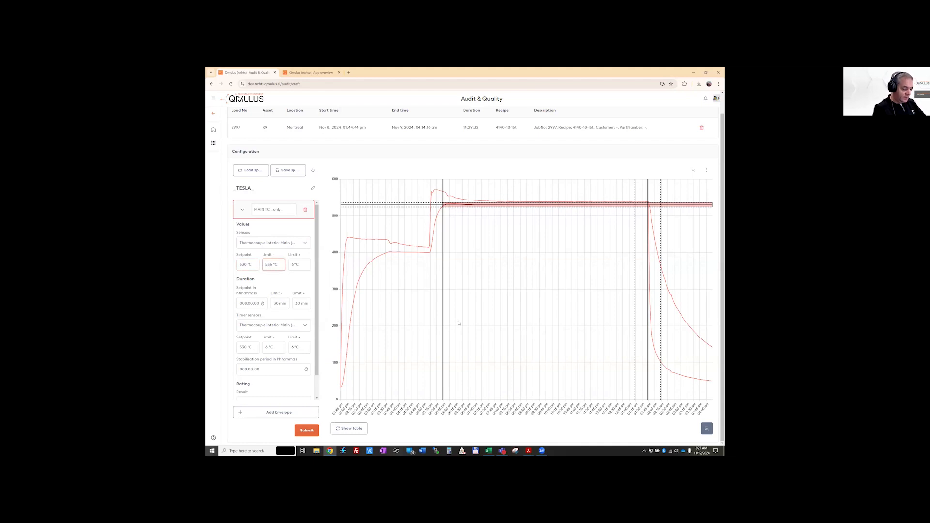
left_click(298, 265)
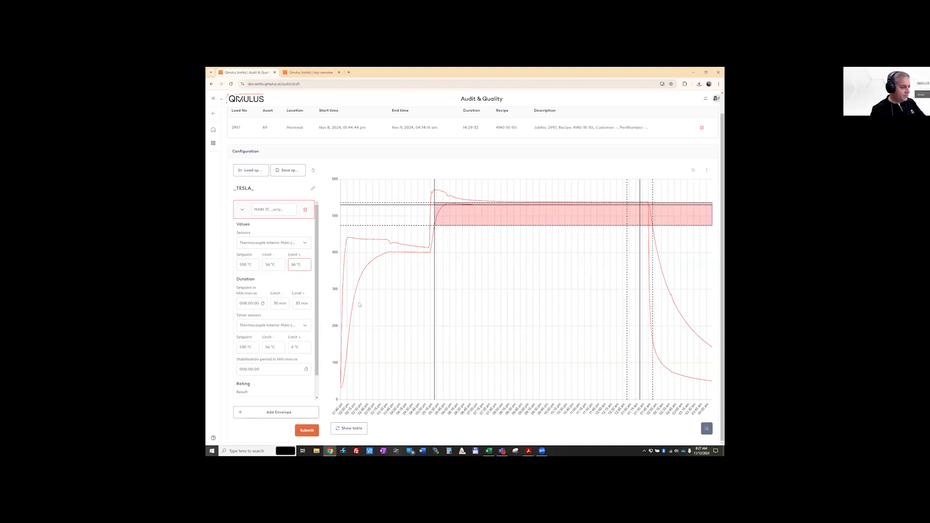
left_click(279, 262)
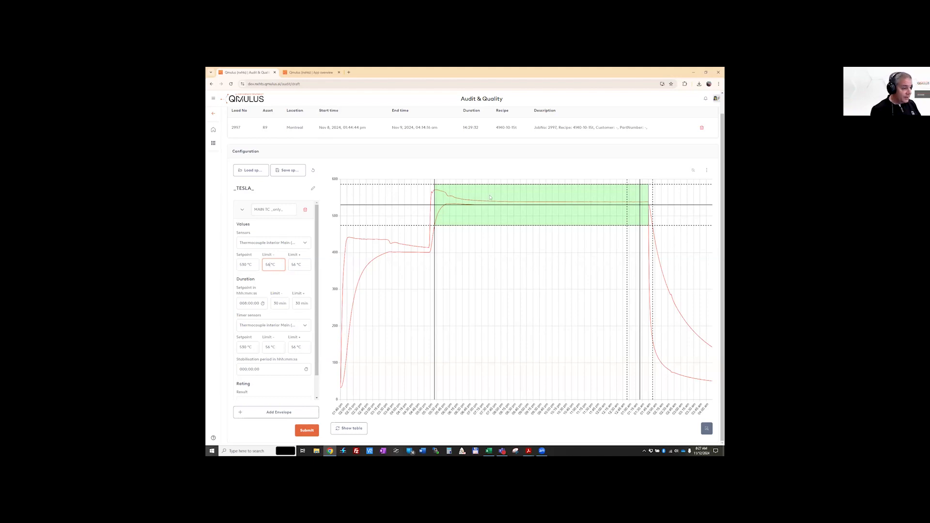
Set both the lower and upper value limits of the MAIN TC _only_ envelope to 25 °C
mouse_move(499, 203)
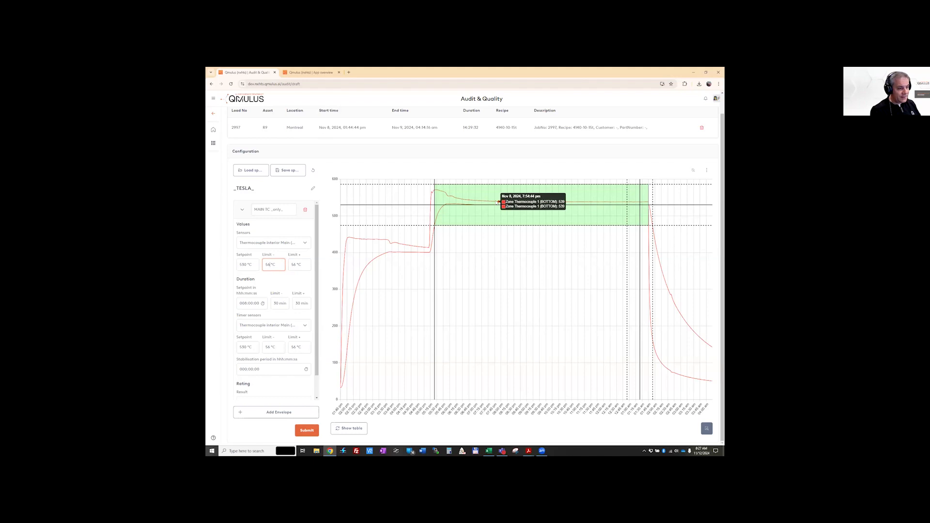
double_click(268, 264)
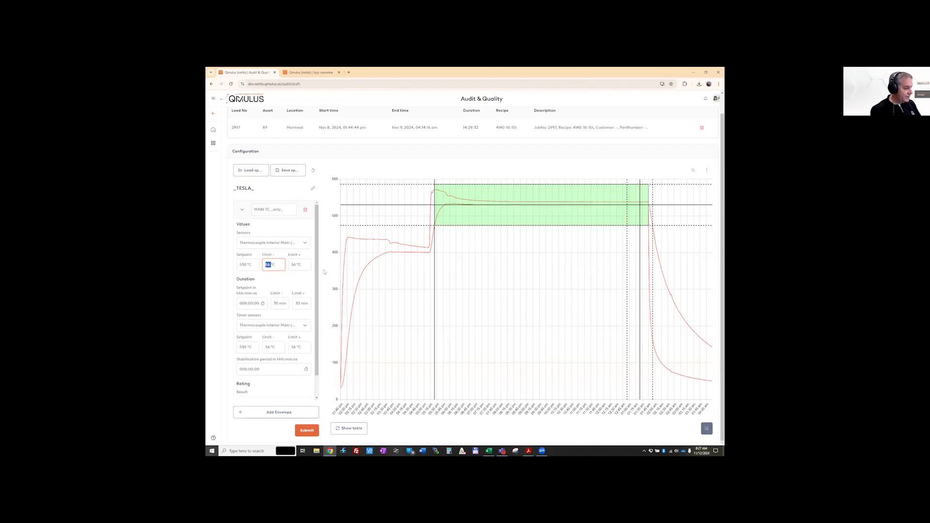
type("5")
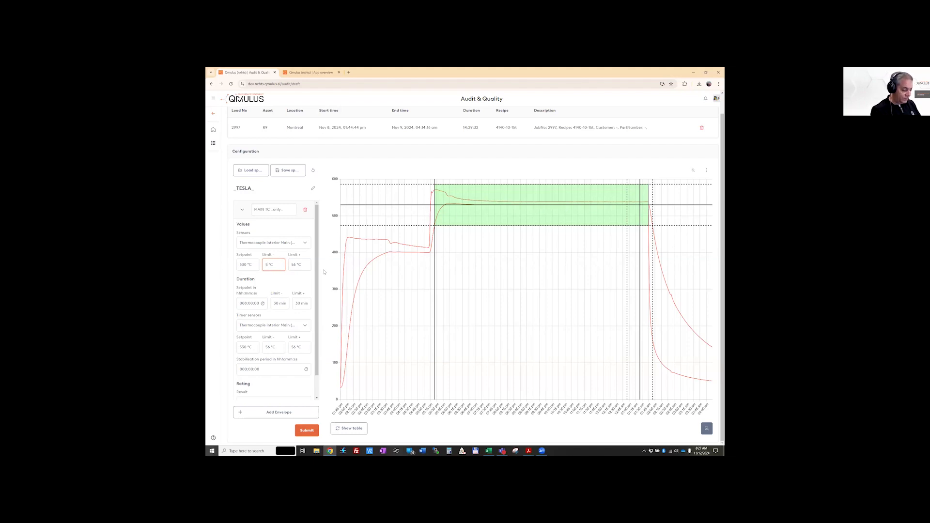
key("BackSpace")
type("25")
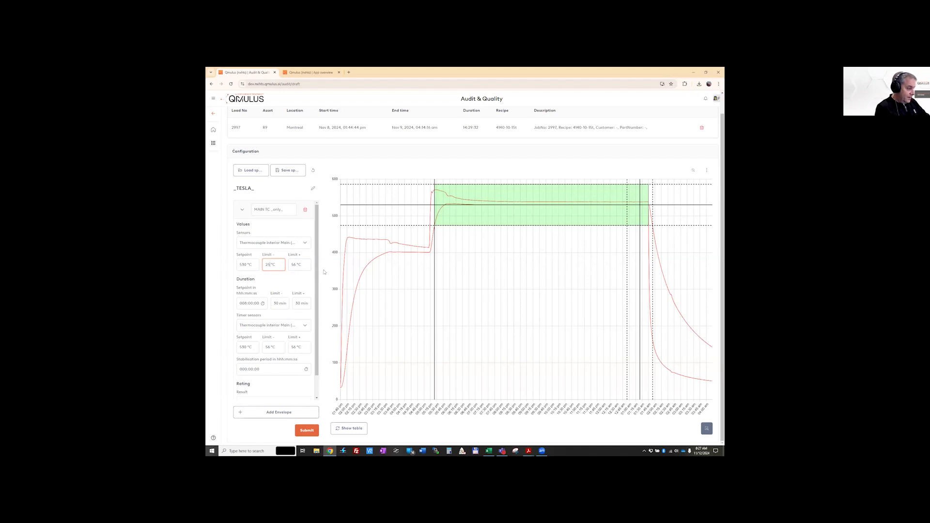
key("Tab")
type("25")
key("Tab")
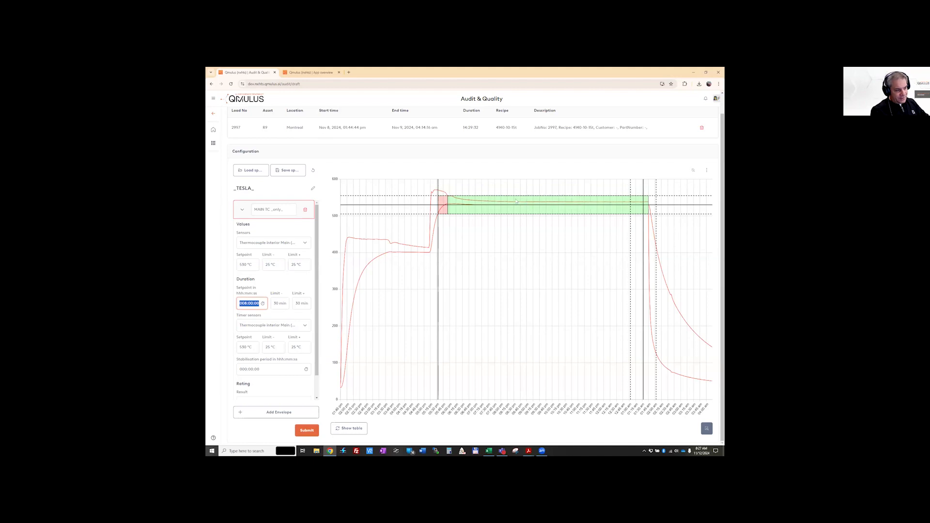
Show the envelope's results as a table and examine each section's times, value range, time in band and result
mouse_move(449, 197)
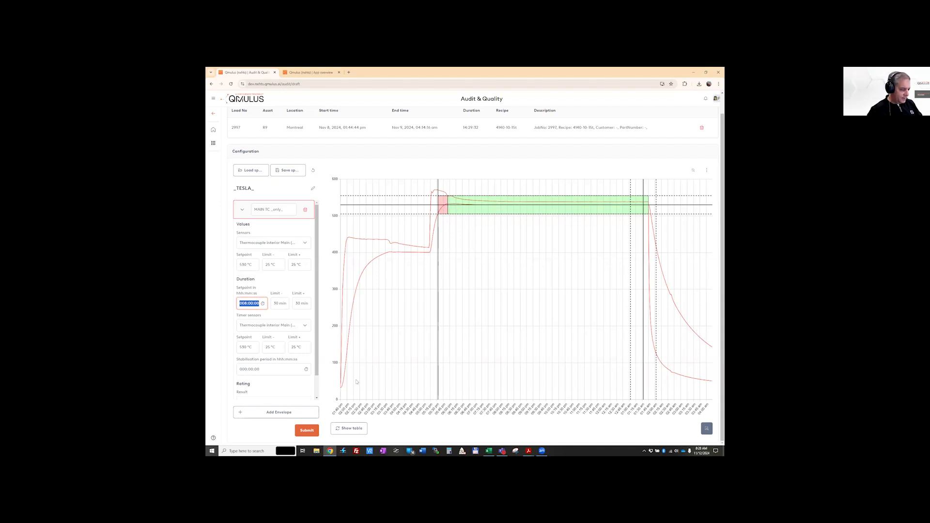
left_click(348, 430)
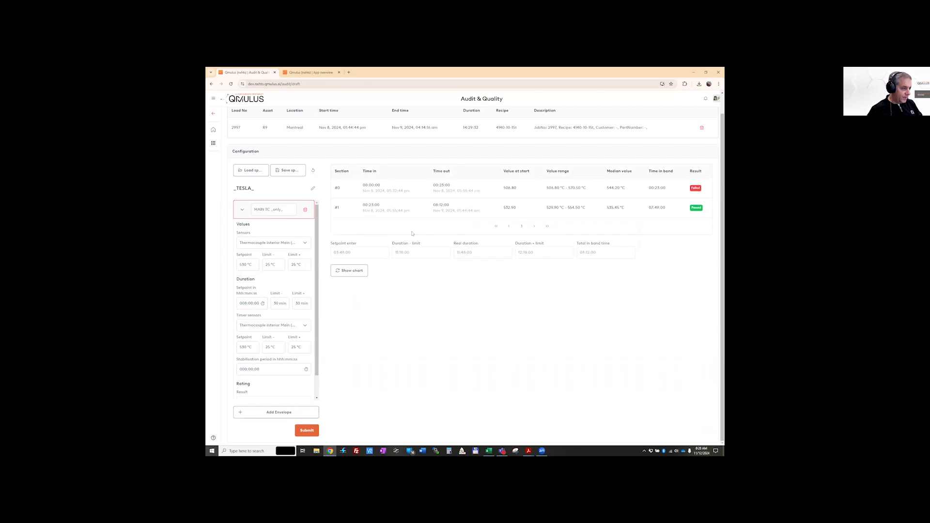
left_click_drag(386, 191, 529, 198)
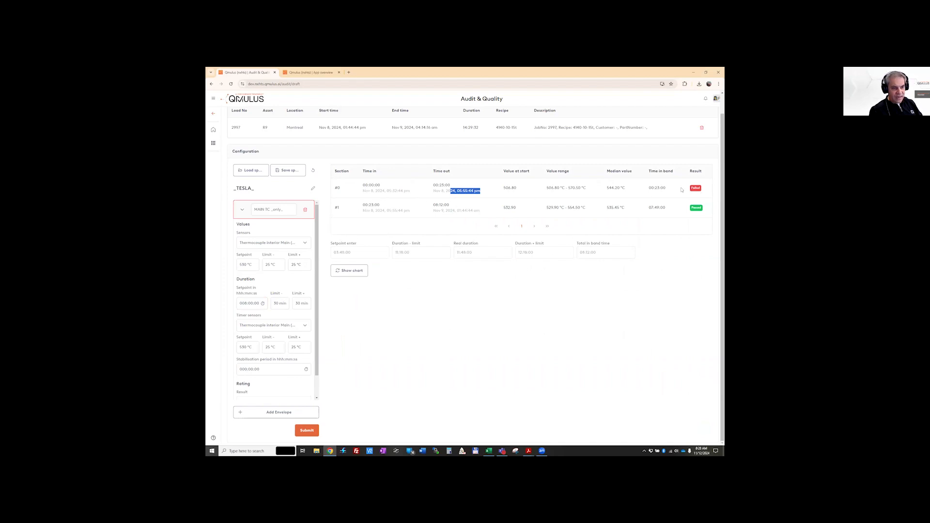
double_click(664, 188)
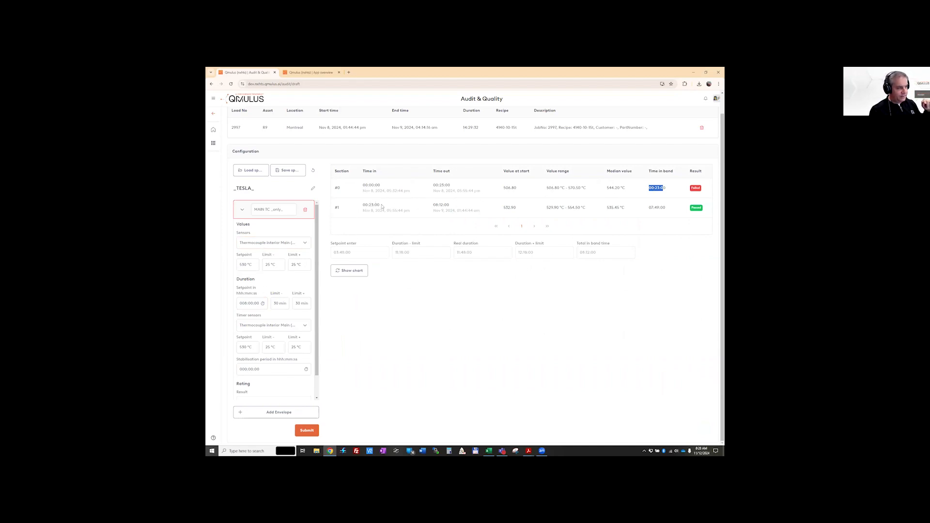
left_click_drag(388, 211, 397, 211)
left_click_drag(456, 210, 628, 214)
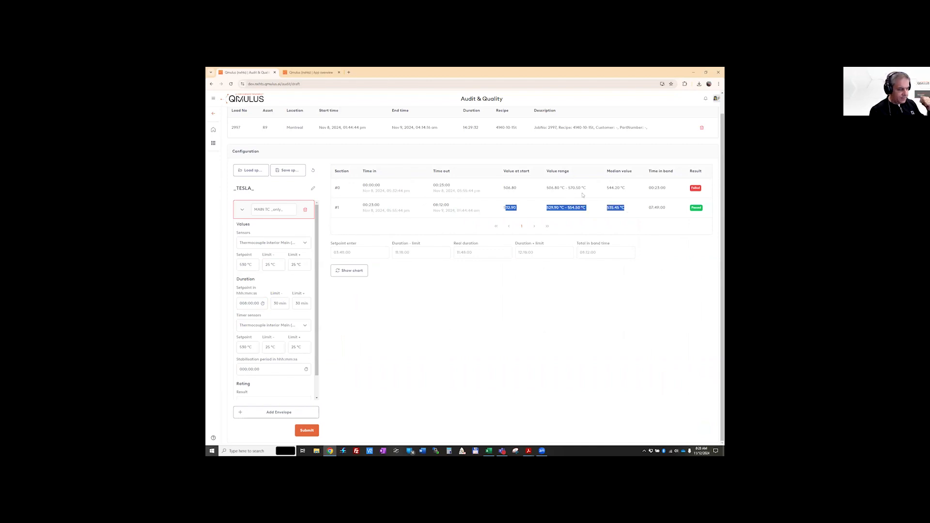
left_click_drag(654, 207, 659, 207)
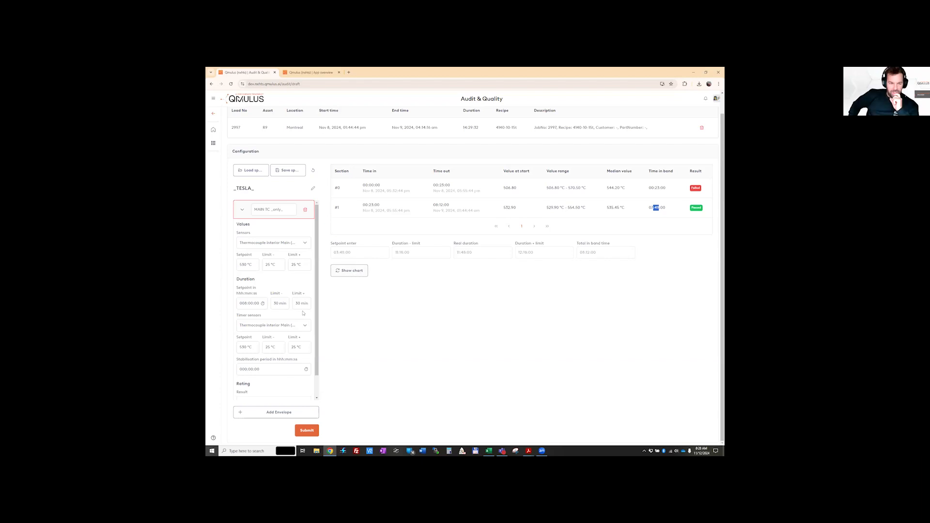
Check the sensors selected for the envelope's values and its timer, and return to the chart view
scroll(290, 295, "down", 1)
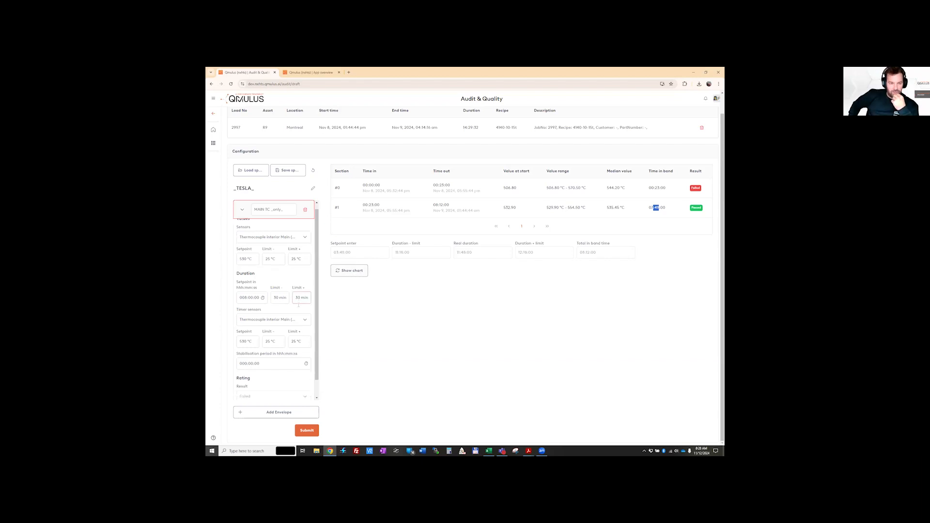
scroll(271, 261, "up", 1)
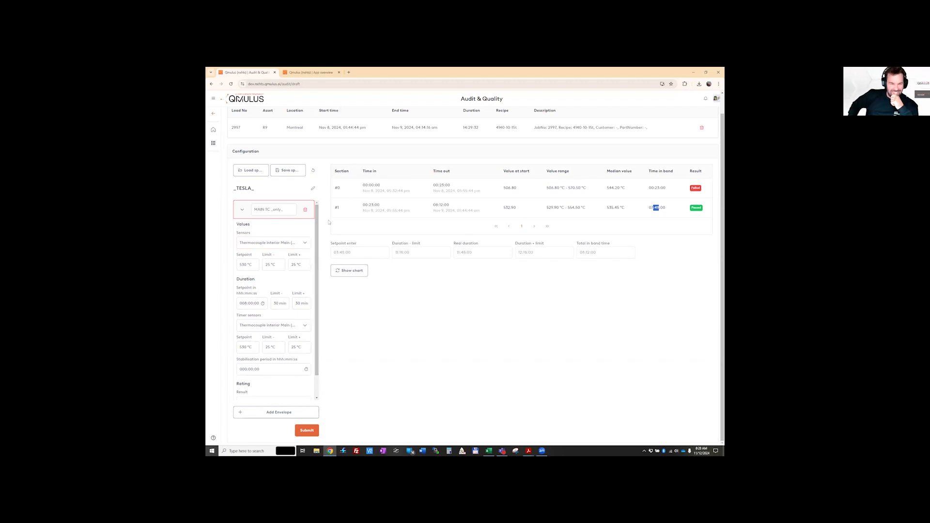
left_click_drag(317, 268, 318, 267)
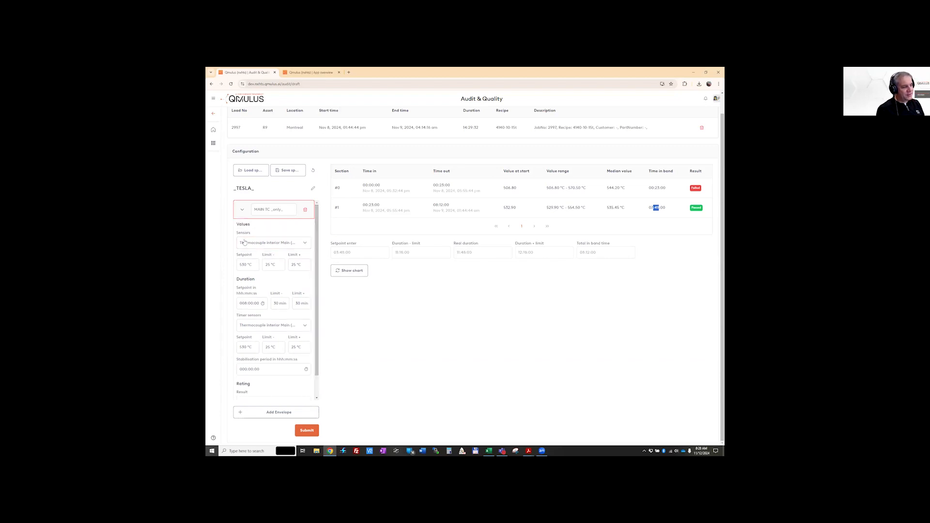
left_click(244, 243)
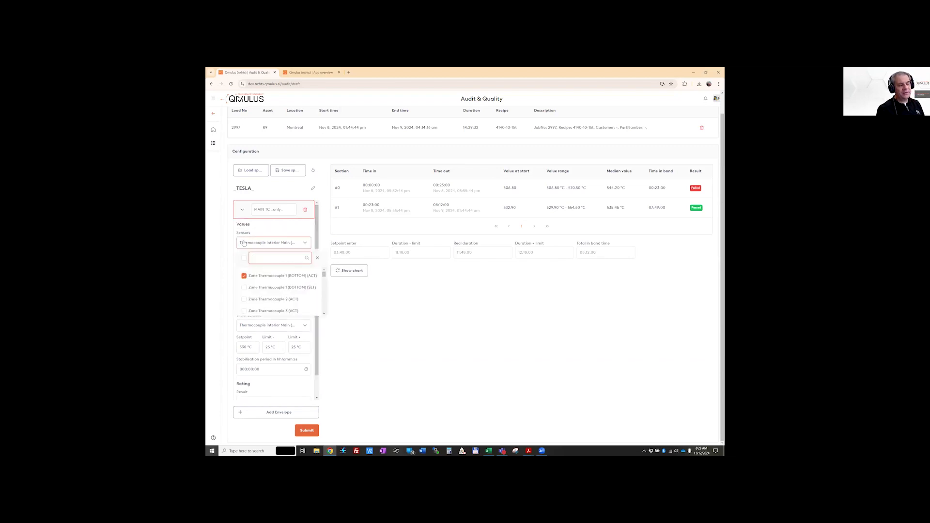
left_click(244, 243)
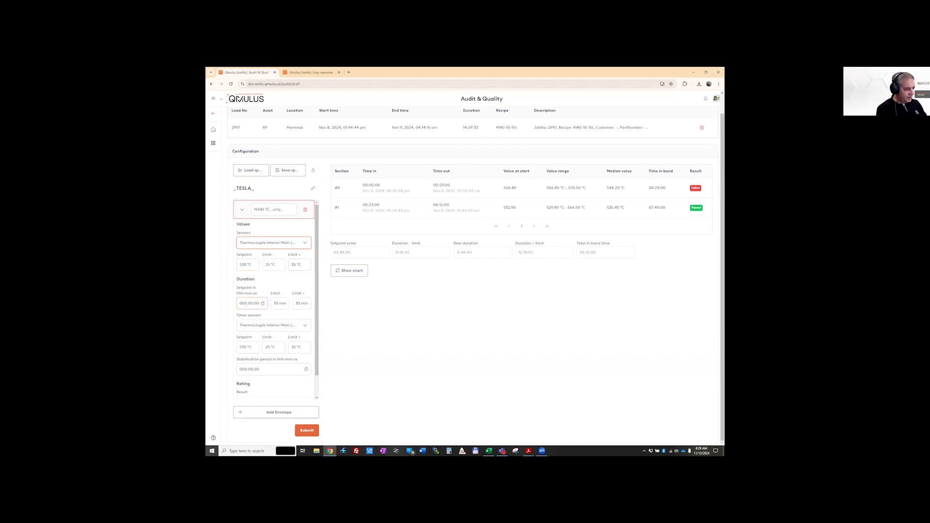
scroll(279, 299, "down", 1)
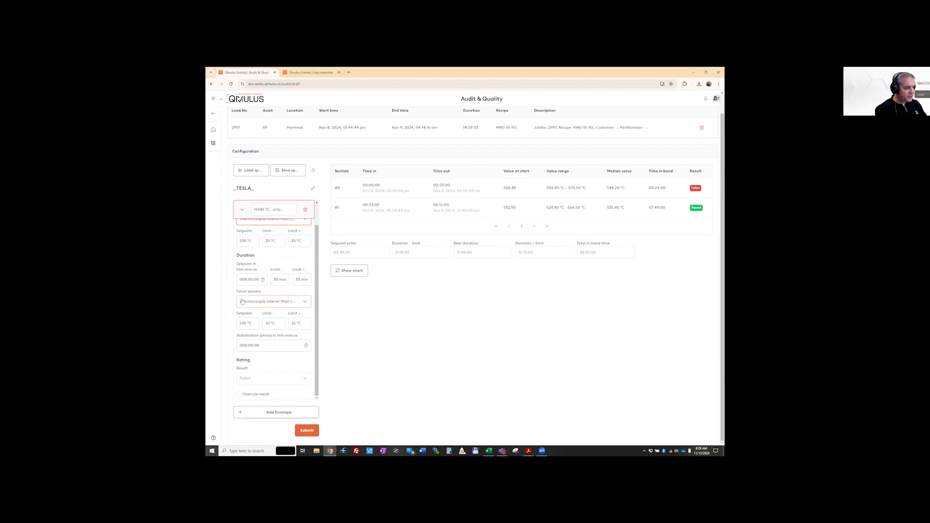
left_click(246, 304)
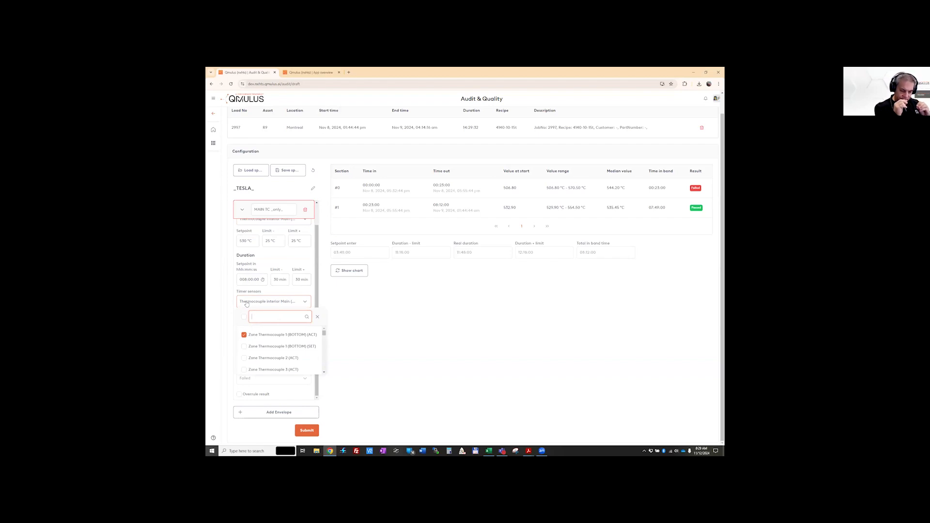
left_click(345, 270)
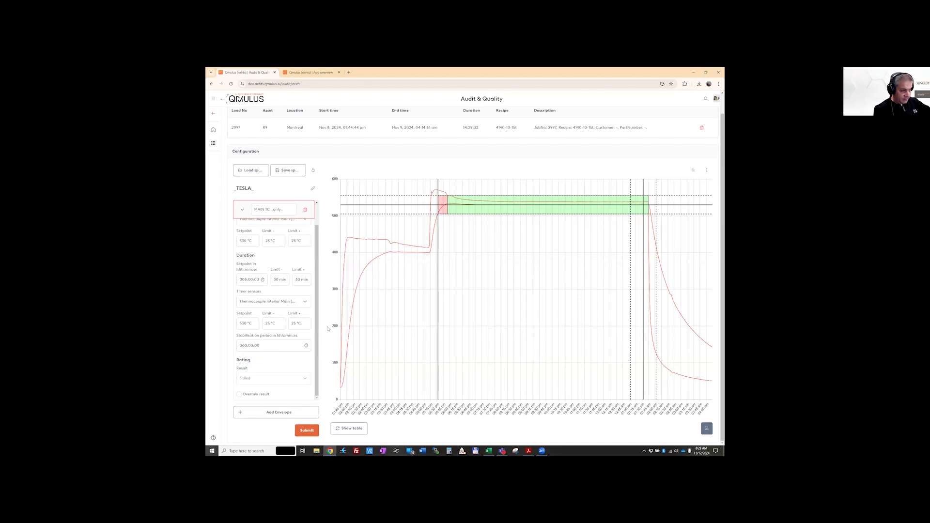
Remove the Zone Thermocouple 1 (BOTTOM) (ACT) sensor from the envelope's timer sensors
left_click(263, 302)
scroll(253, 352, "down", 5)
scroll(253, 352, "down", 4)
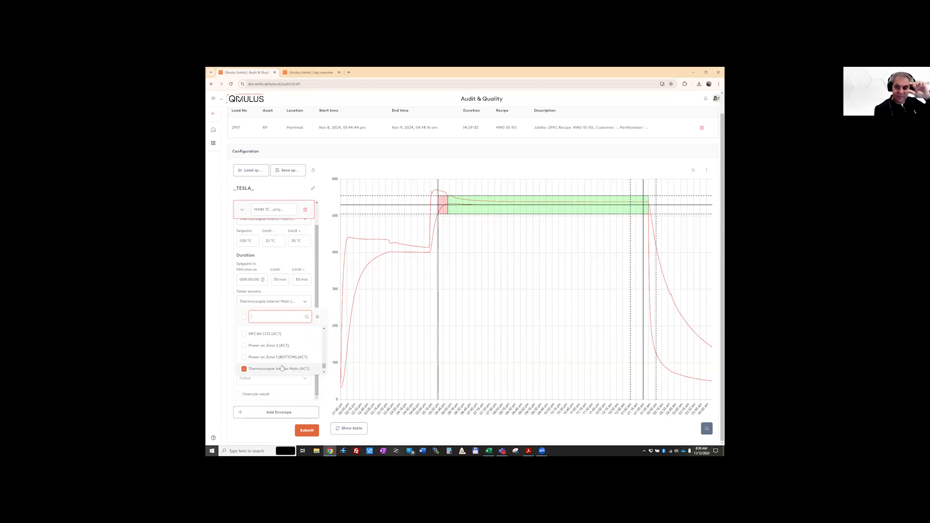
scroll(282, 368, "up", 10)
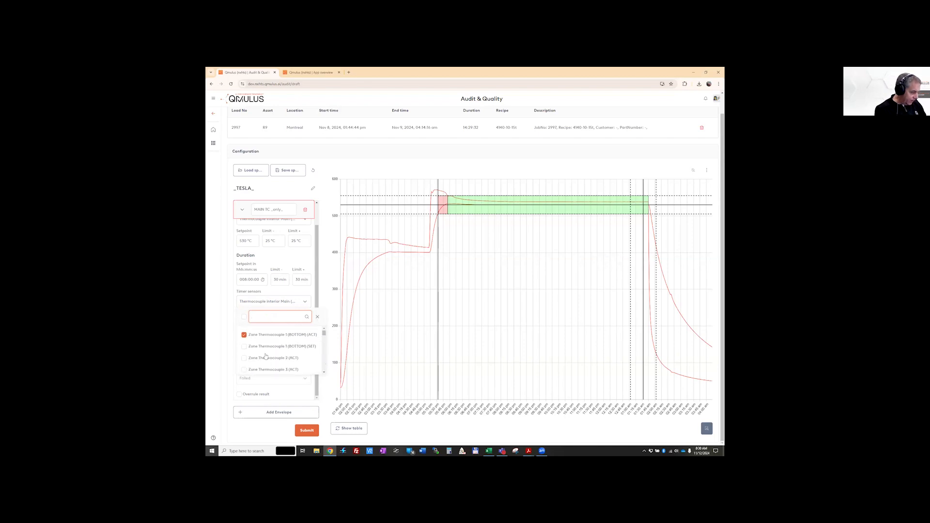
left_click(243, 334)
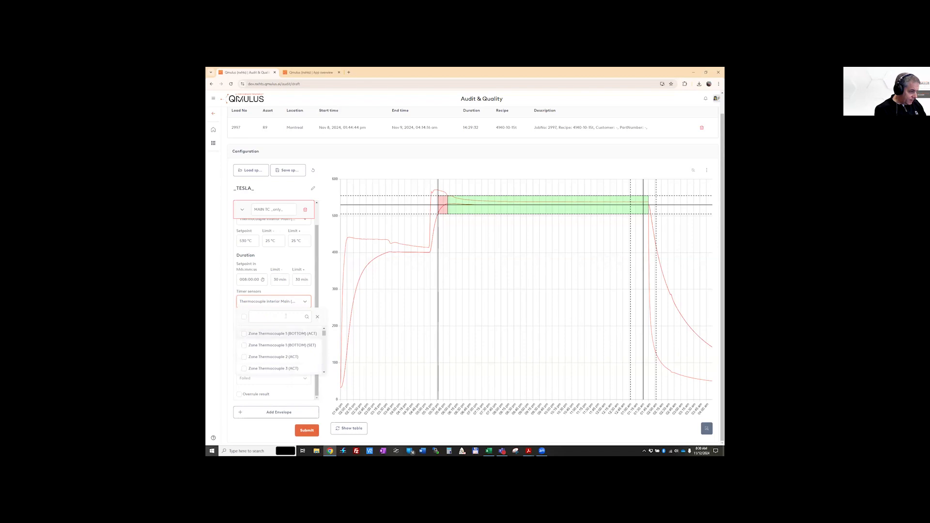
left_click(367, 281)
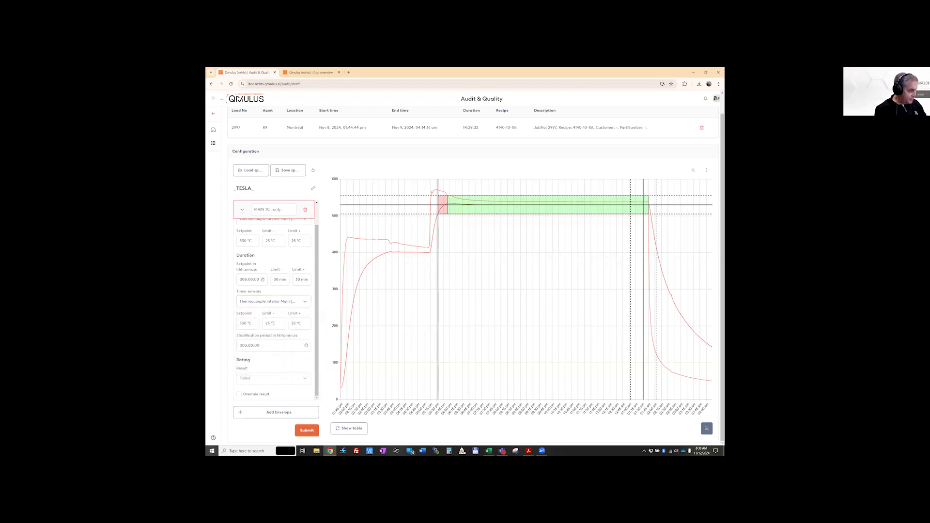
Replace the Thermocouple Interior Main (ACT) timer sensor with Zone Thermocouple 1 (BOTTOM)
left_click(305, 302)
scroll(259, 353, "up", 5)
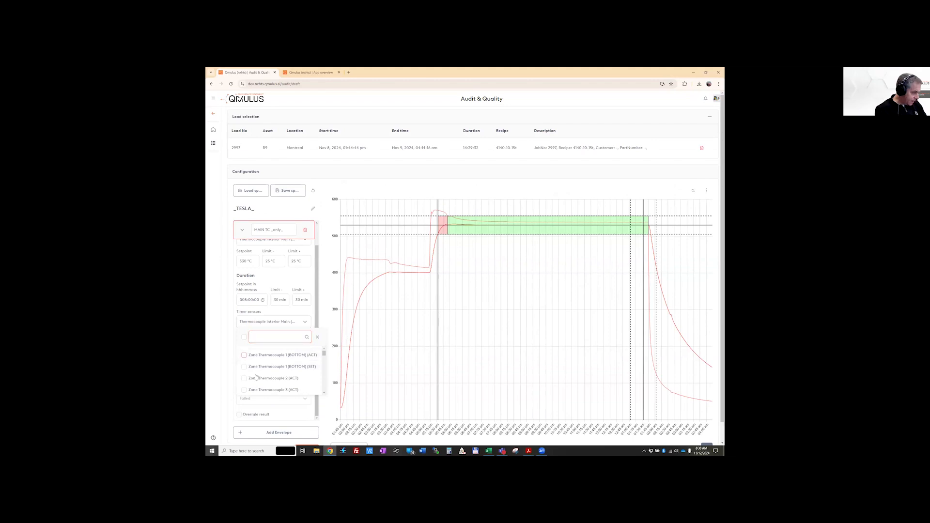
scroll(255, 374, "down", 5)
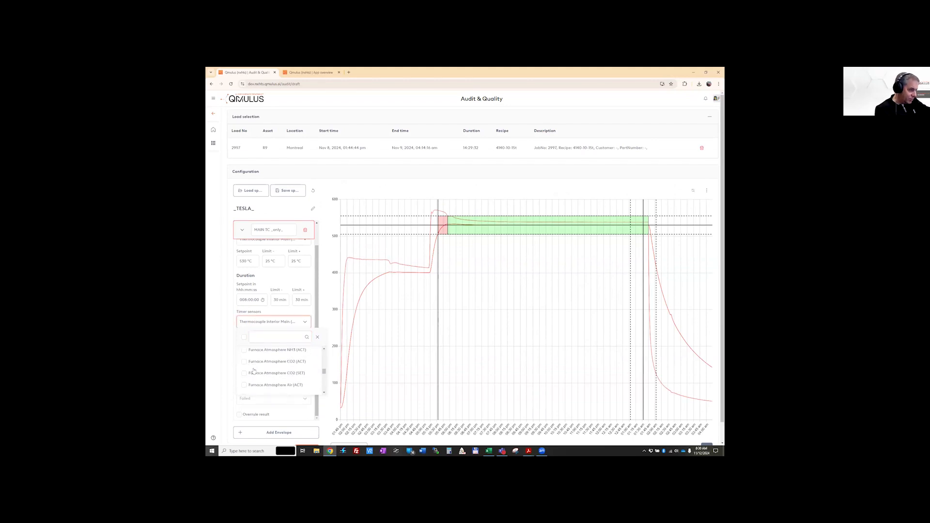
scroll(254, 372, "down", 3)
scroll(254, 372, "down", 3)
left_click(254, 372)
left_click(245, 375)
left_click(317, 337)
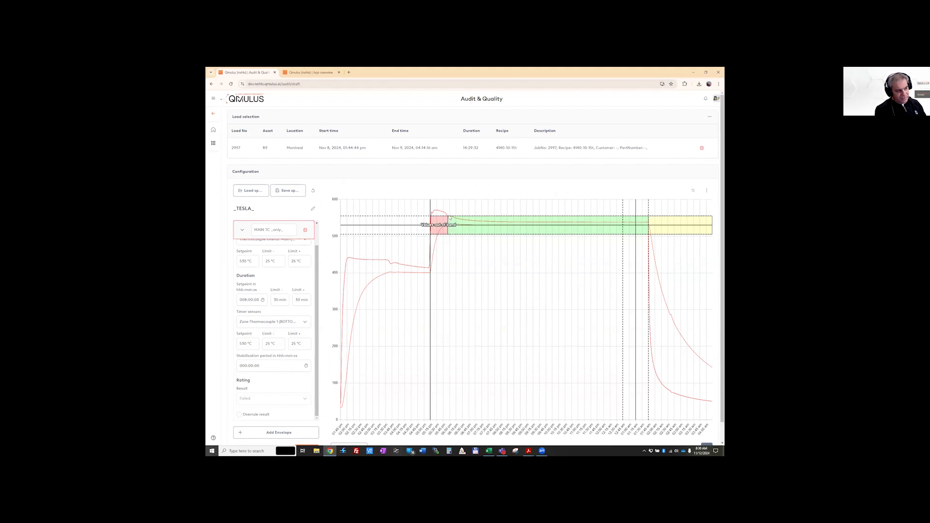
Check the envelope's evaluation on the chart and submit the audit to generate its report
mouse_move(448, 219)
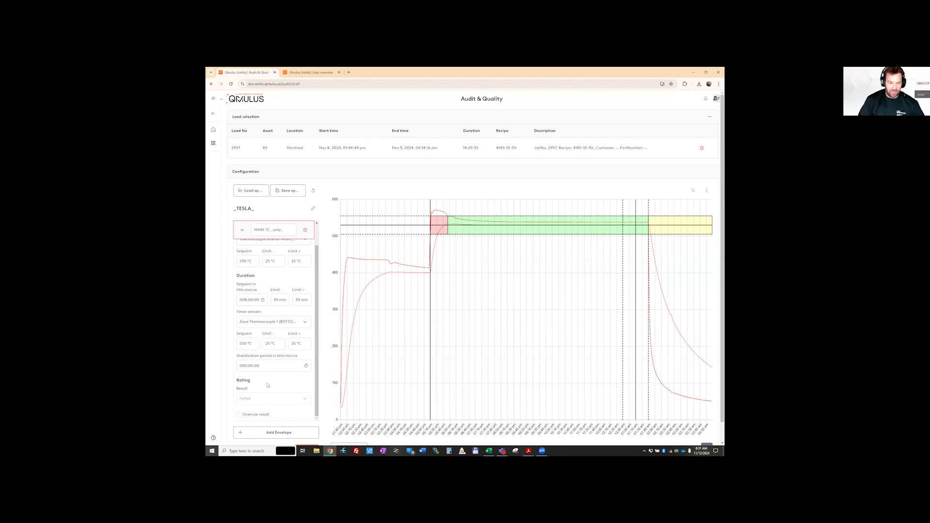
scroll(267, 385, "down", 1)
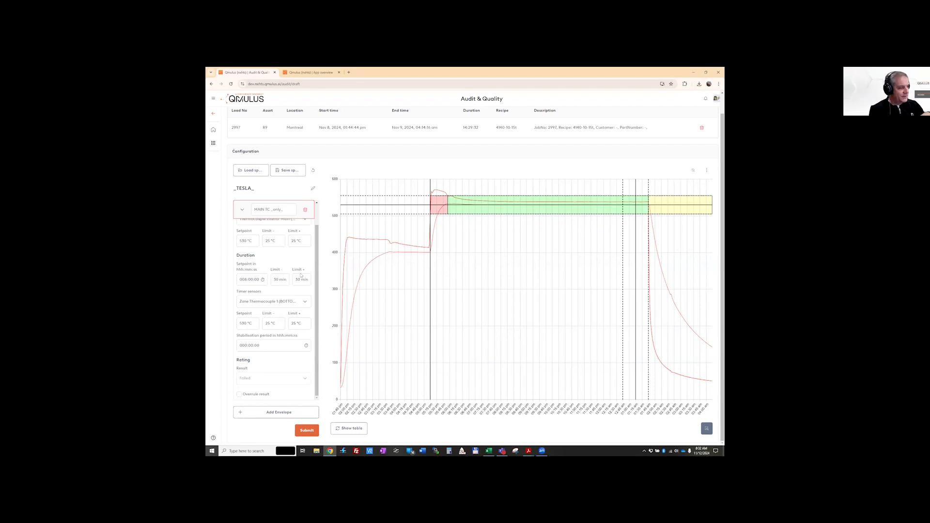
left_click(348, 431)
left_click(309, 430)
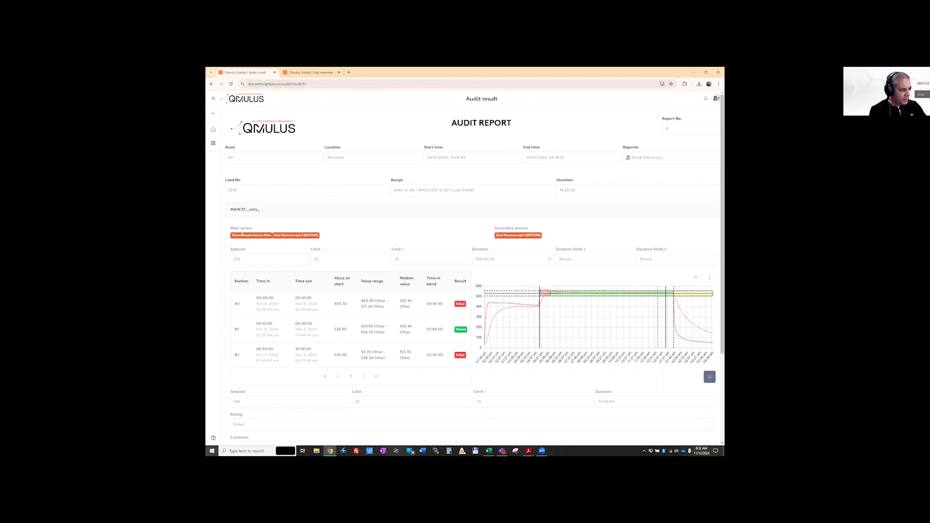
Review the audit report's main and secondary sensors, limits, approval fields and report number, and return to the app overview
left_click_drag(235, 228, 326, 237)
left_click(326, 237)
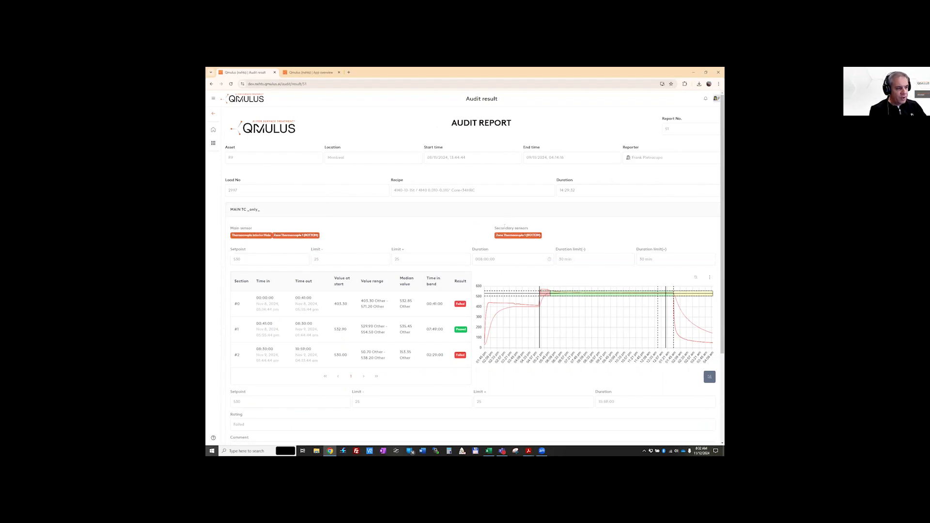
left_click_drag(543, 236, 495, 236)
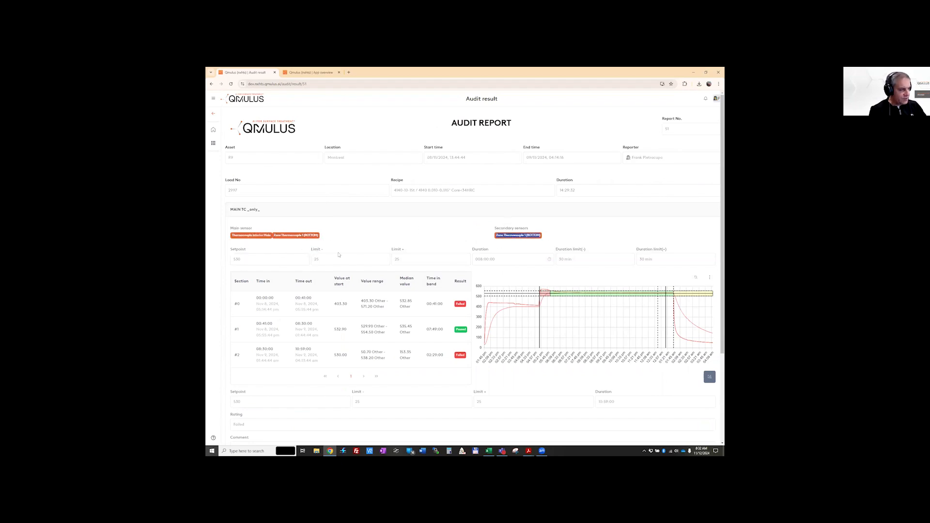
left_click(300, 262)
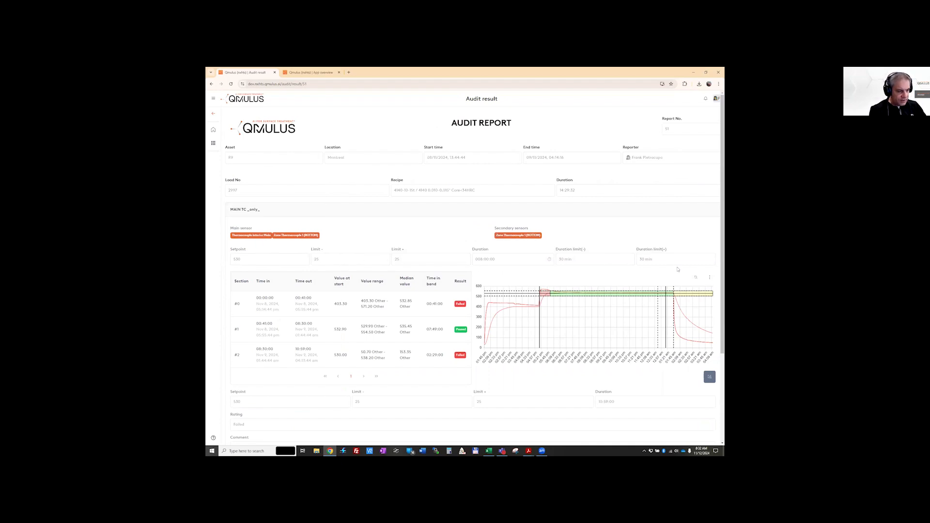
scroll(510, 331, "down", 3)
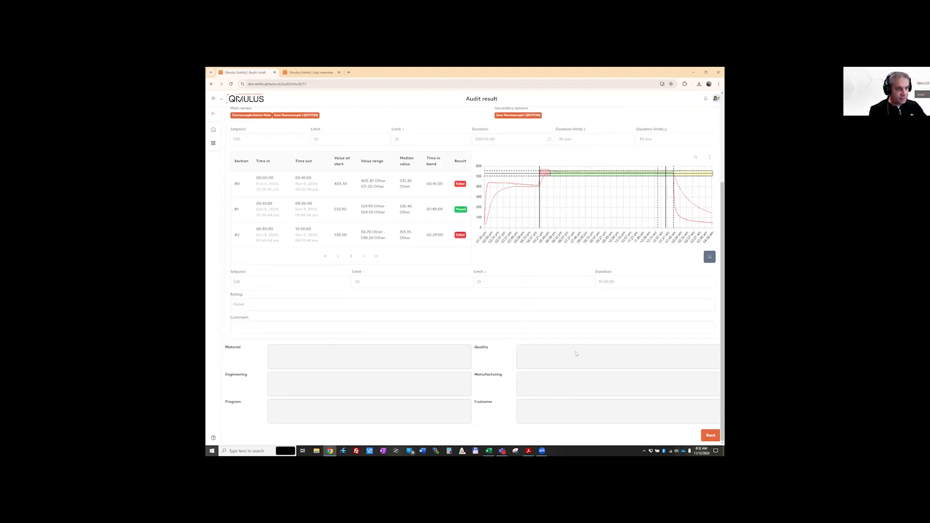
scroll(576, 354, "up", 3)
double_click(667, 129)
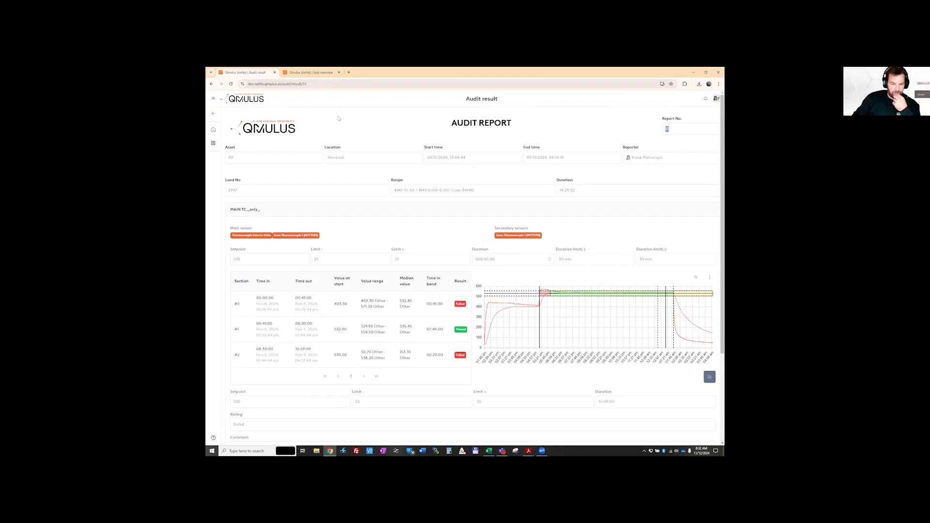
left_click(213, 142)
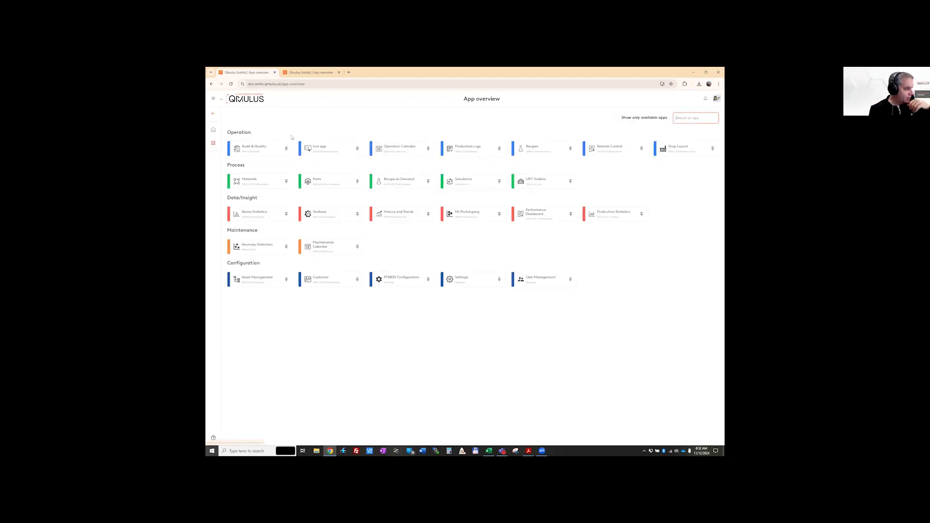
Start a new quality report from the Quality section of Audit & Quality
left_click(266, 153)
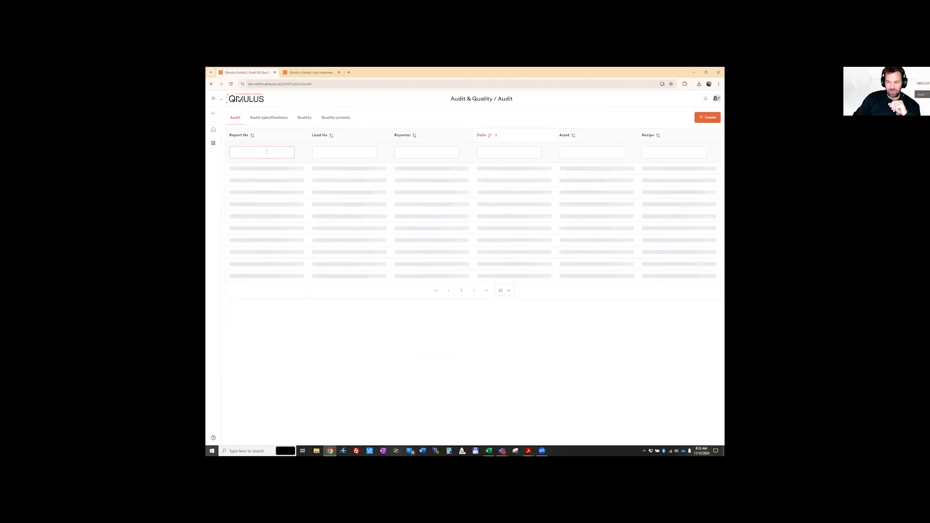
left_click(302, 122)
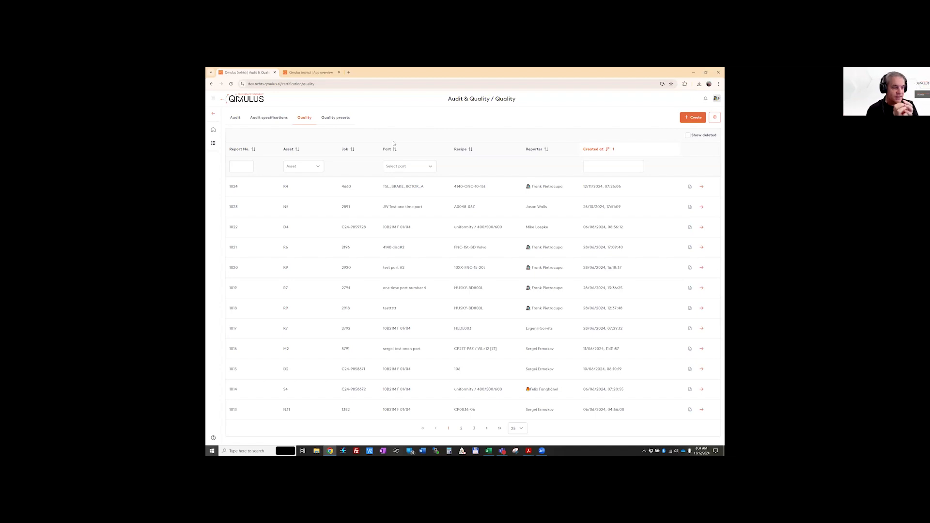
left_click(693, 117)
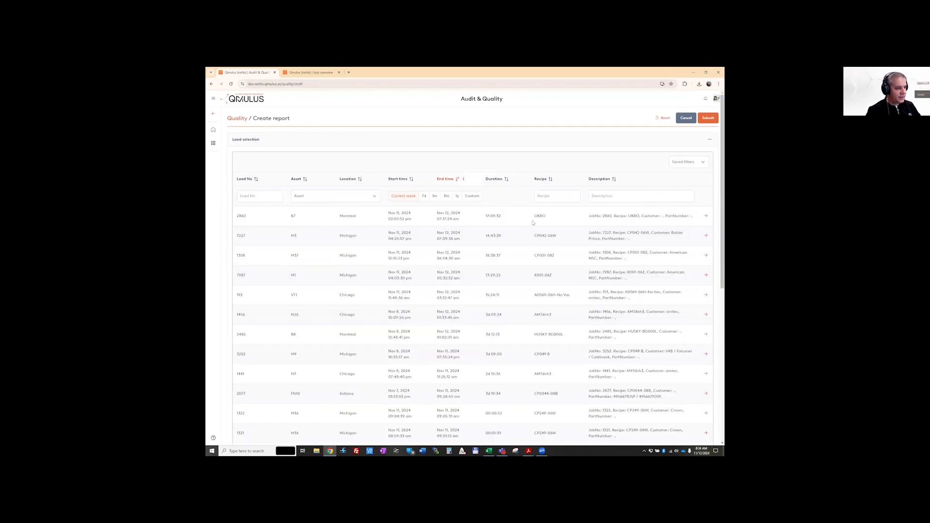
Filter the loads by recipe 4140 over the past 7 days and select load 2997 for the report
left_click(556, 196)
type("414")
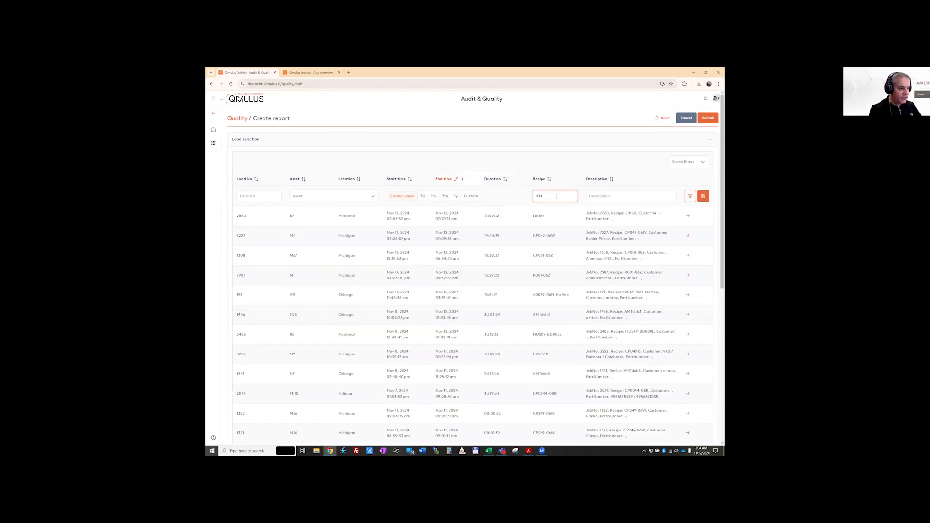
type("0")
left_click(438, 196)
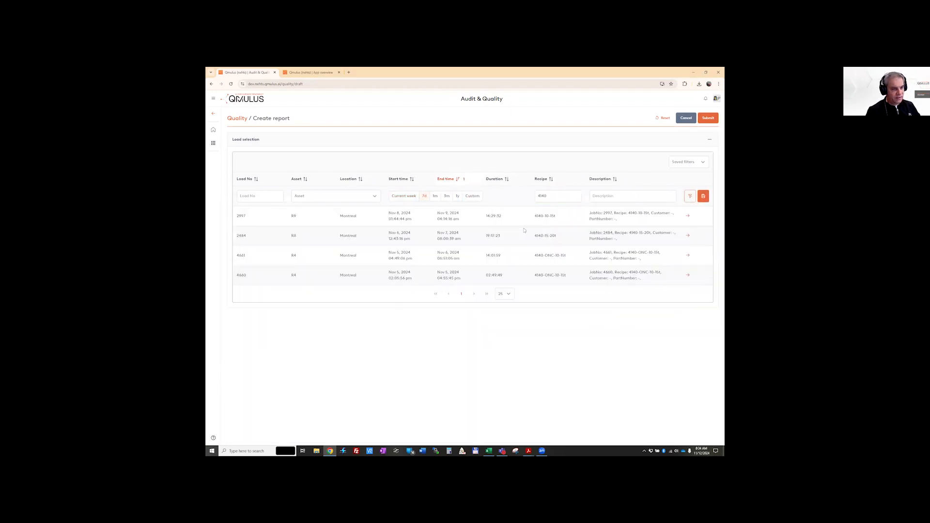
left_click(688, 216)
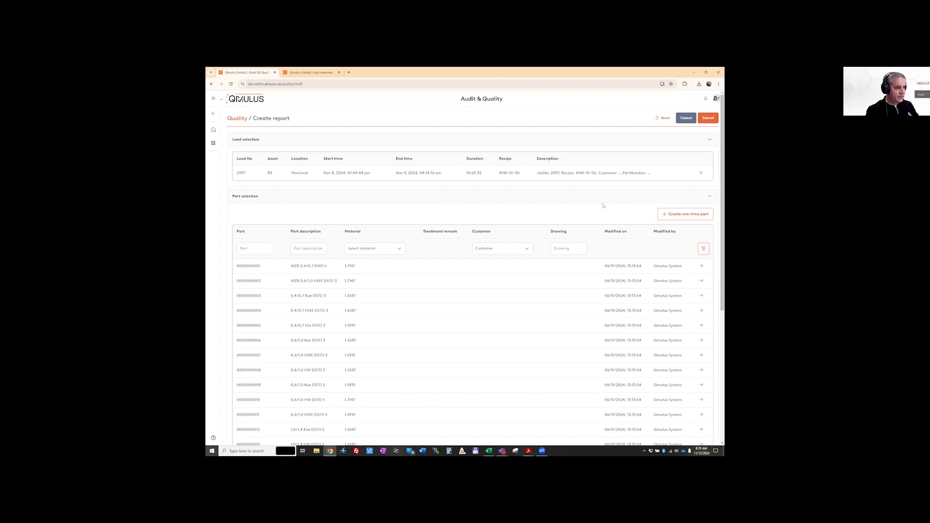
left_click(317, 247)
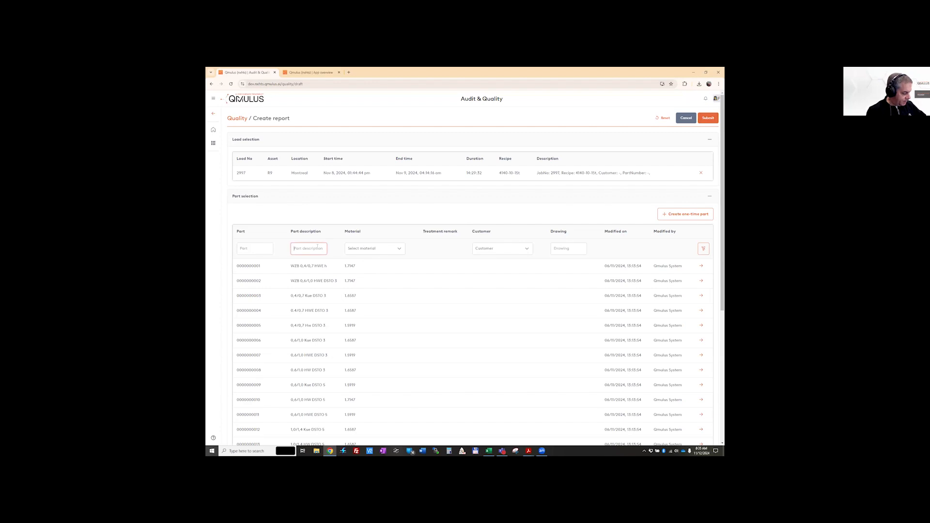
type("ts")
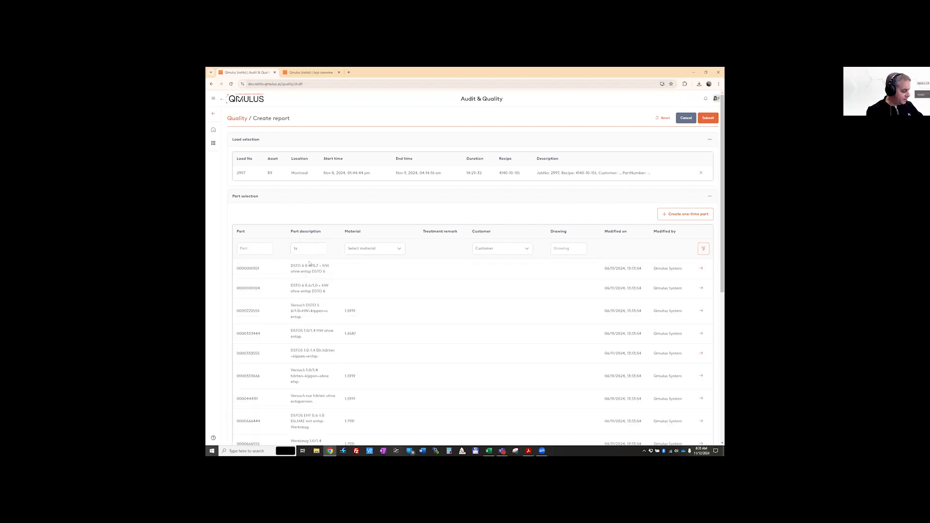
left_click_drag(310, 248, 283, 248)
key("BackSpace")
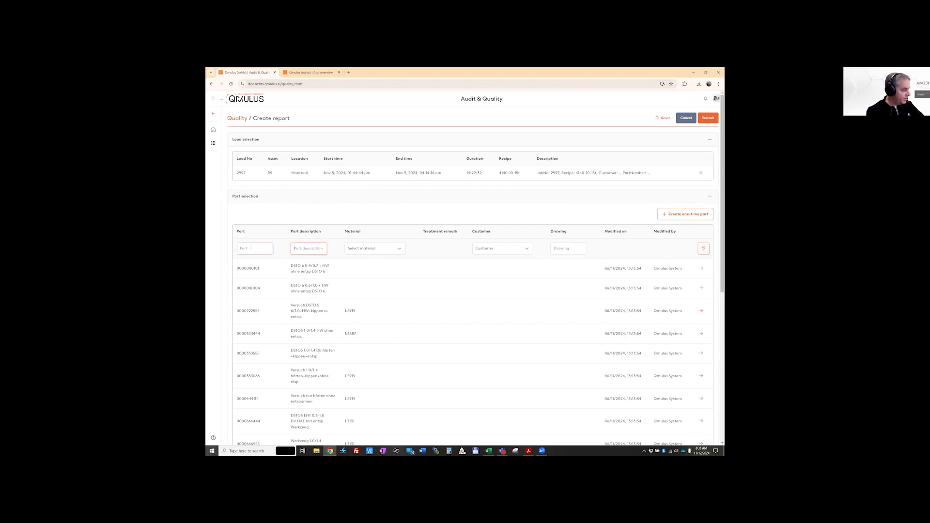
Filter the parts by part name "ts" and select TSL_BRAKE_ROTOR_A for the report
left_click(251, 247)
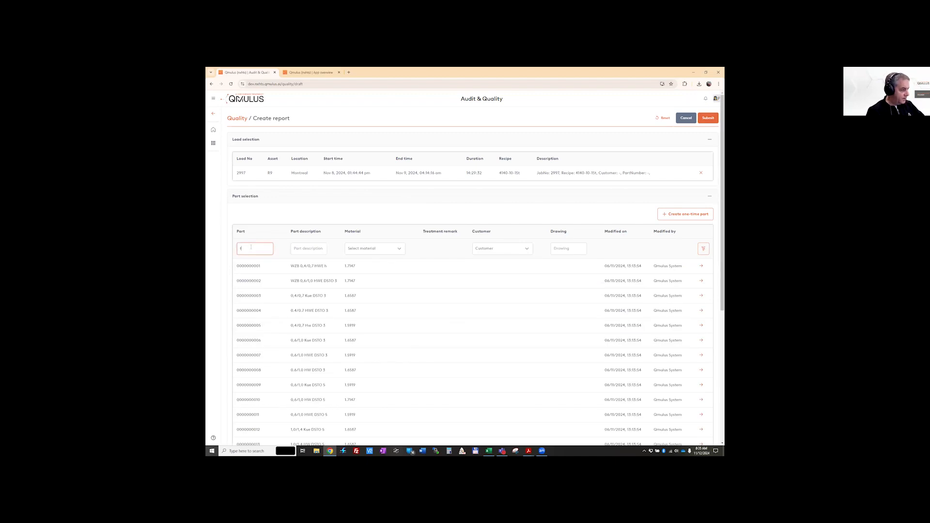
type("t")
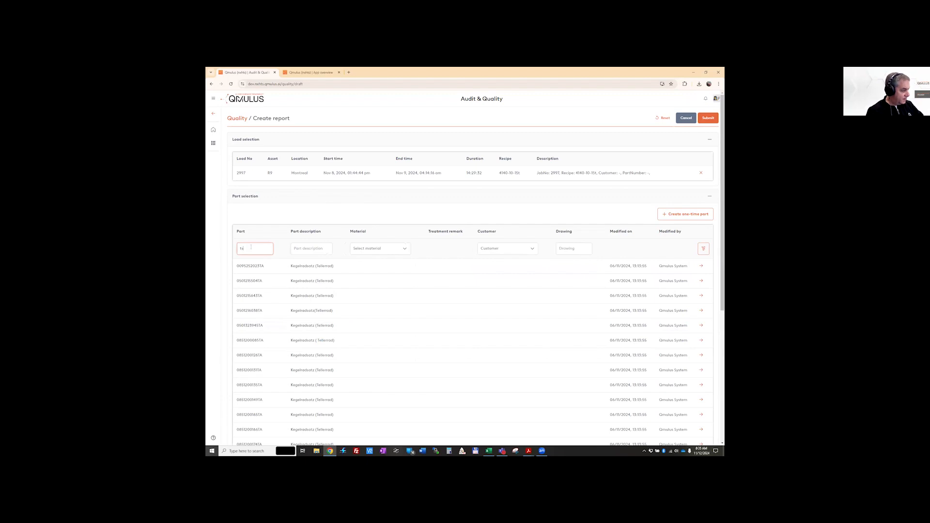
type("s")
left_click(272, 271)
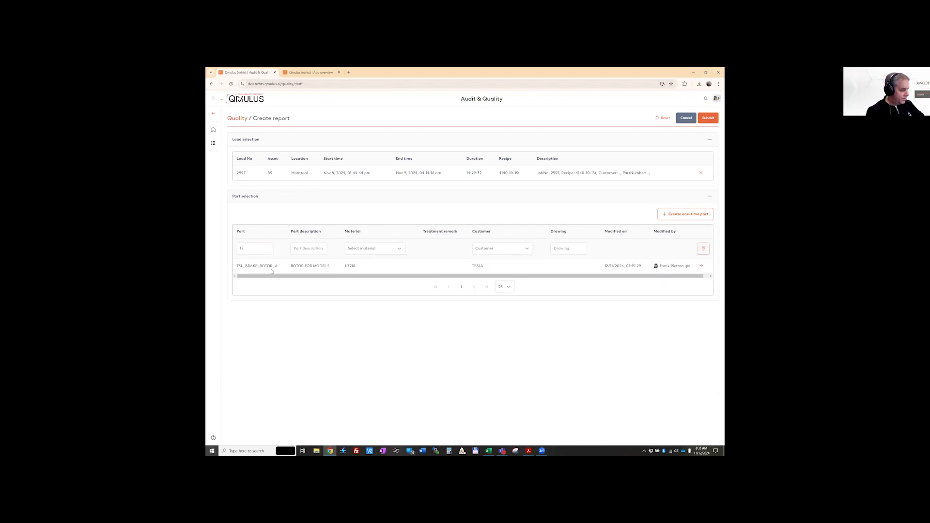
left_click(701, 268)
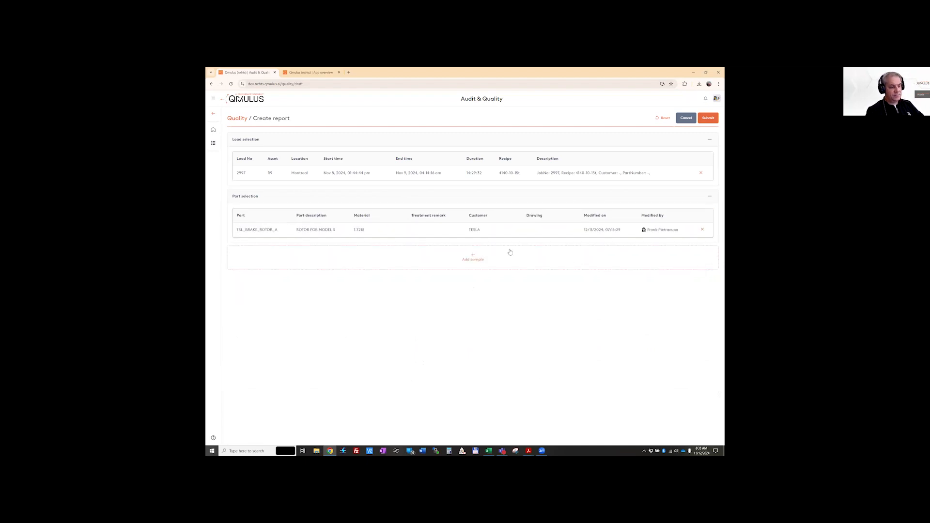
Add a sample with lab mount number 1234, serial number 12345 and date 2024/11/12
left_click(473, 258)
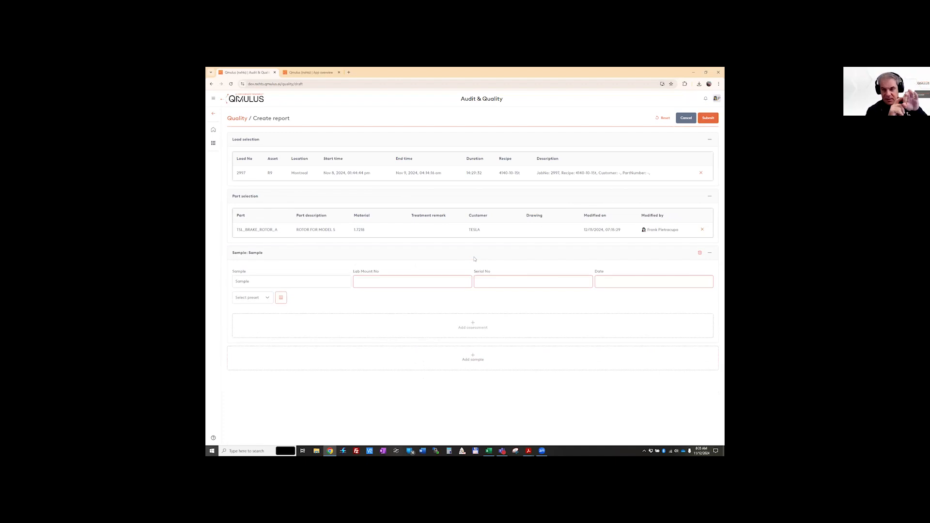
left_click(374, 281)
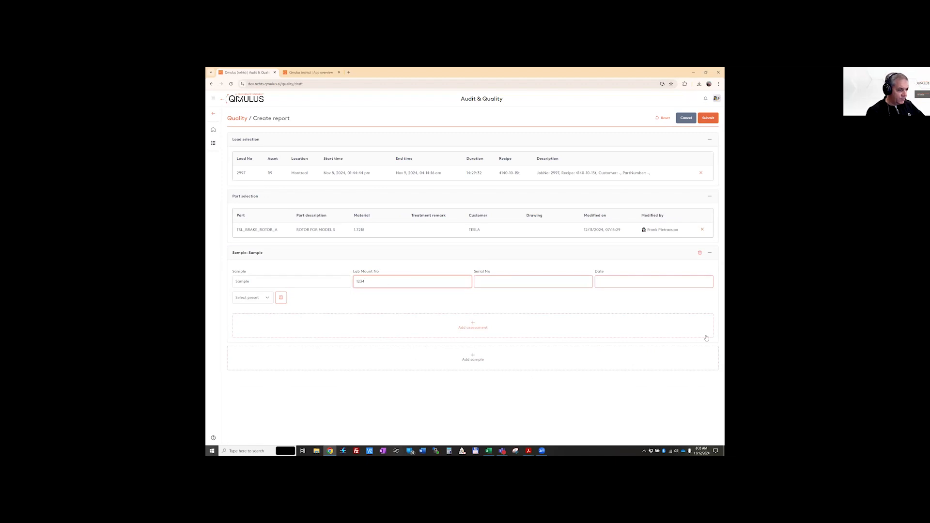
left_click(536, 280)
type("12345")
left_click(615, 277)
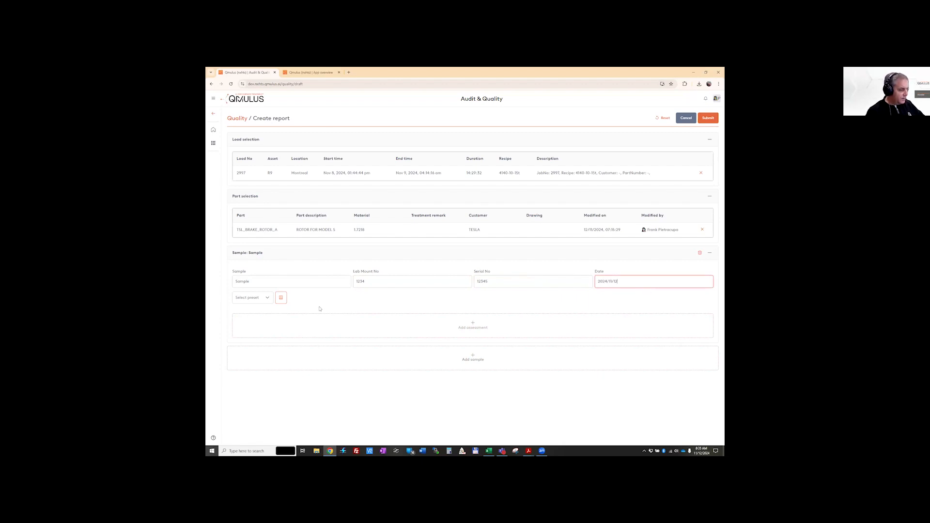
Apply the Basic Test preset to the sample and look over its table, chart and image assessments
left_click(268, 298)
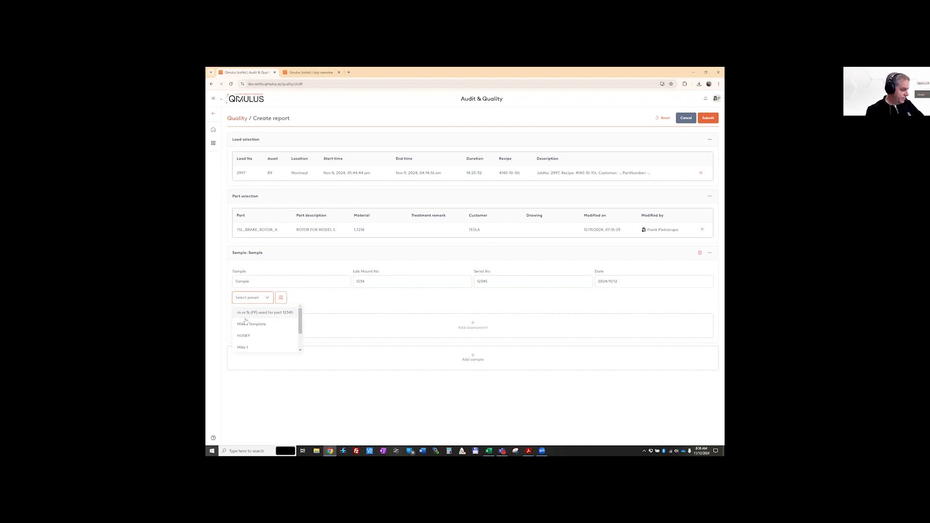
scroll(244, 327, "down", 2)
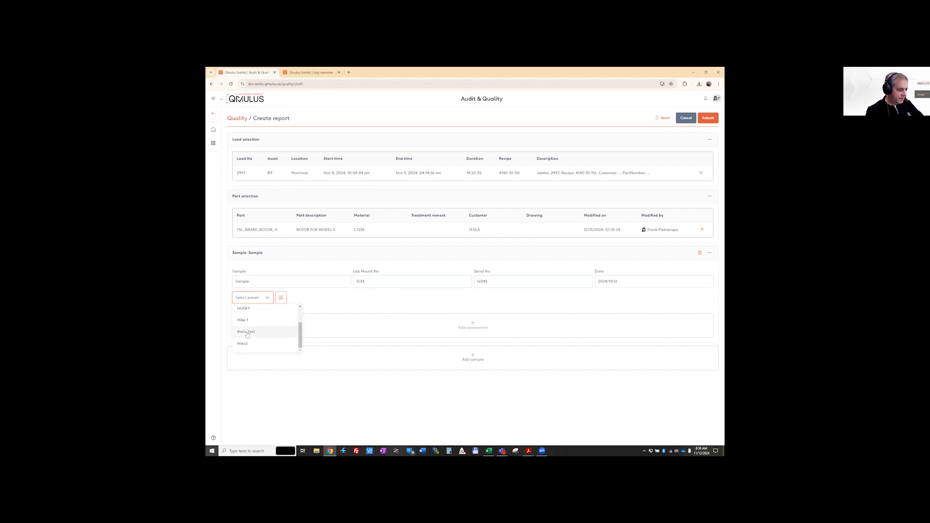
left_click(245, 331)
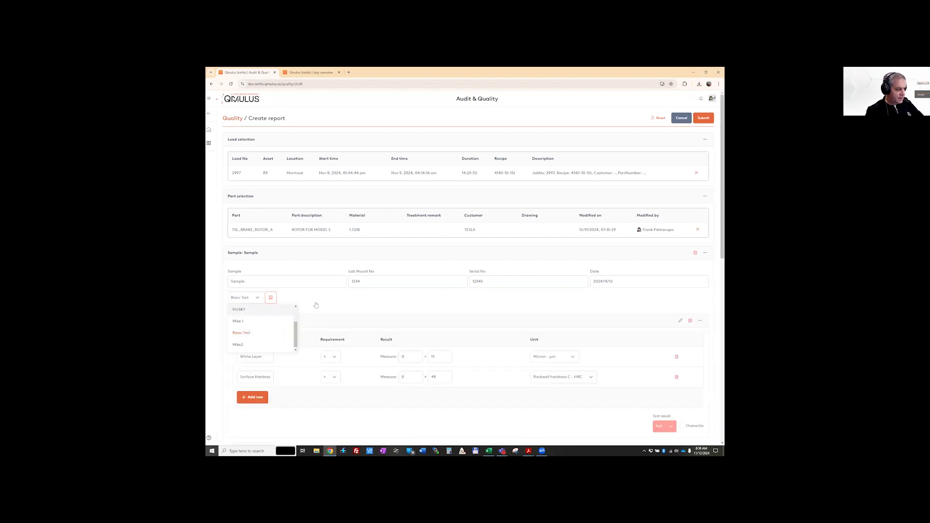
scroll(316, 304, "down", 2)
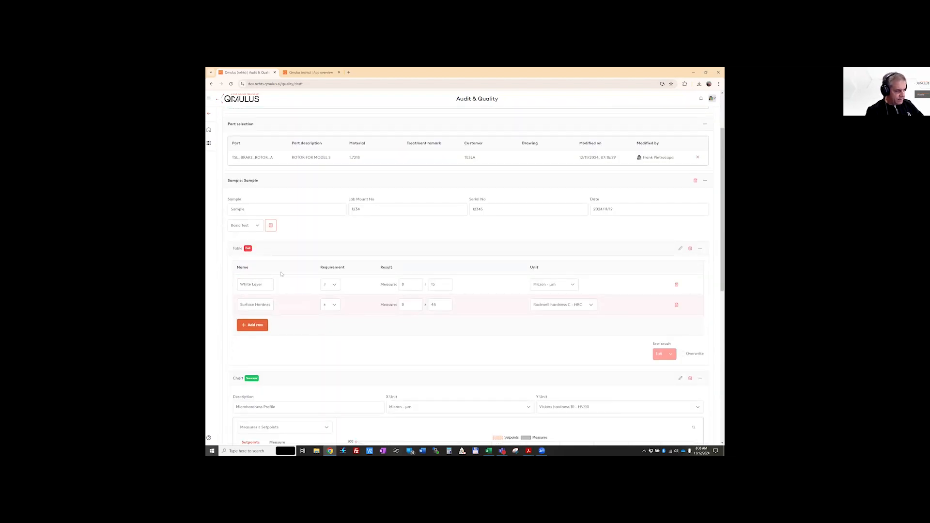
left_click(269, 305)
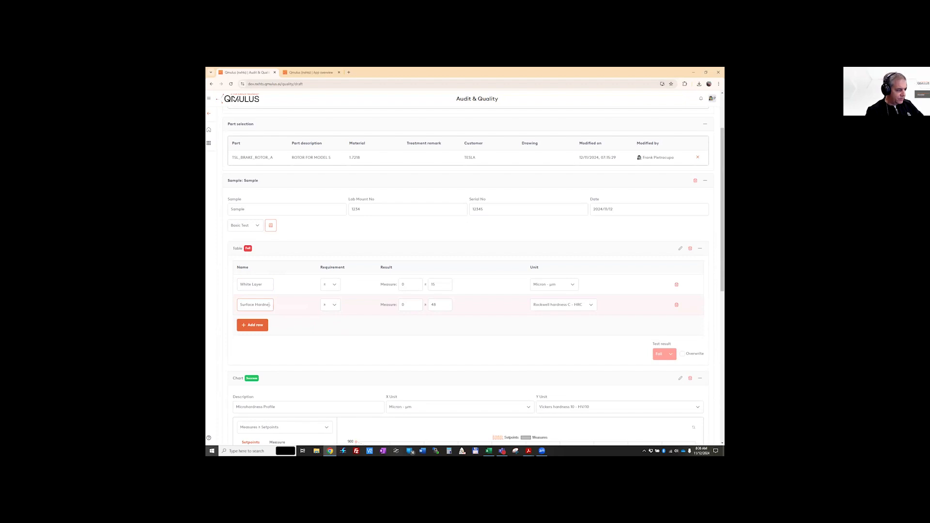
scroll(269, 305, "down", 5)
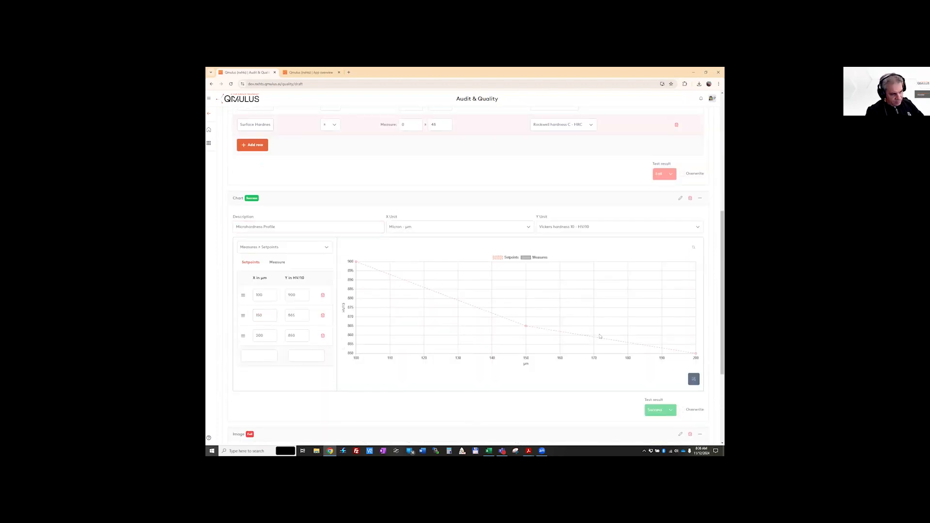
scroll(463, 310, "down", 3)
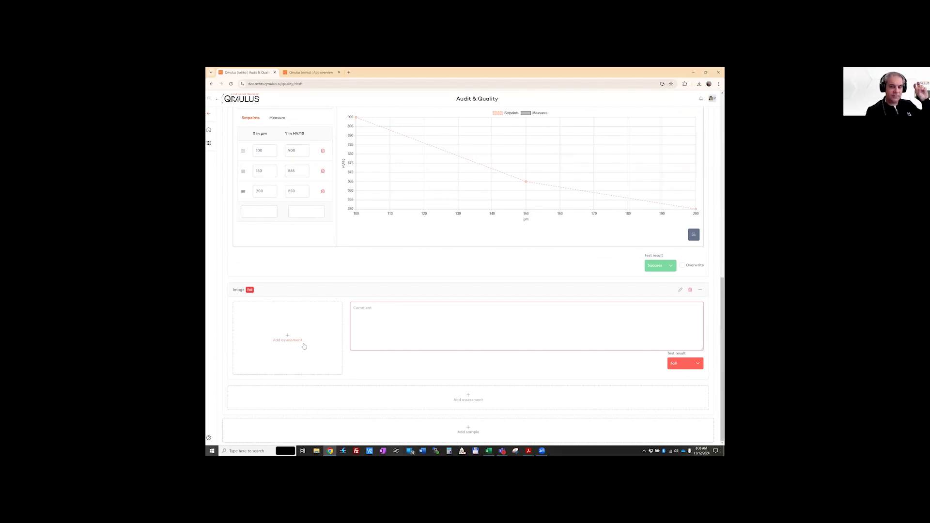
scroll(301, 311, "up", 5)
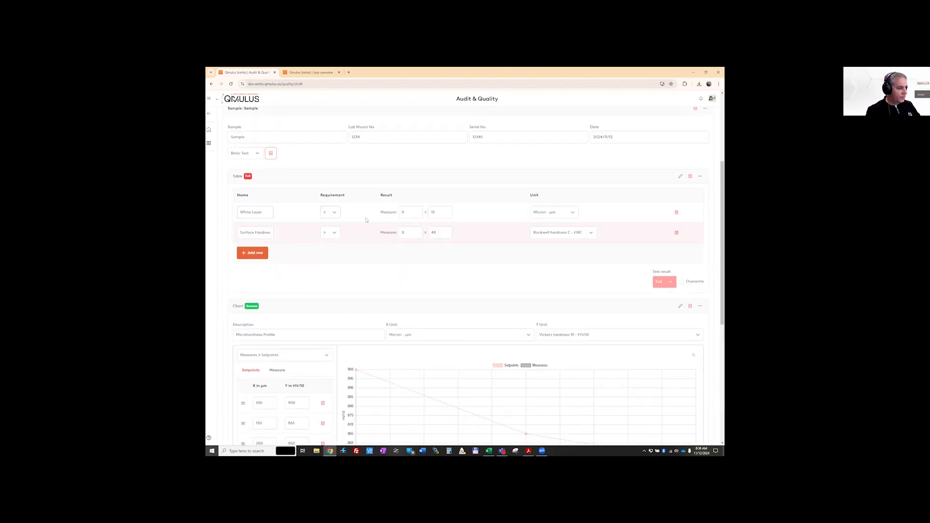
Enter the table's measured results: 12 microns for White Layer and 52 HRC for Surface Hardness
left_click(406, 214)
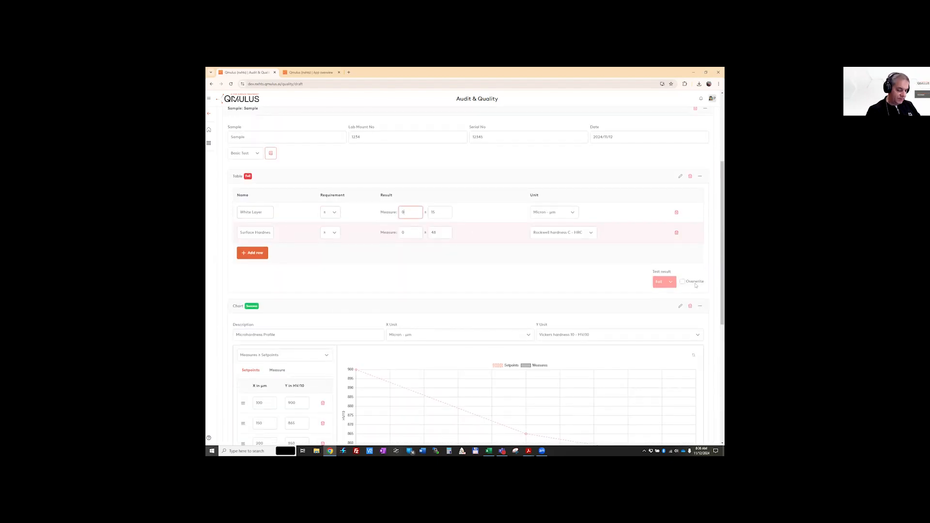
left_click(404, 236)
type("52")
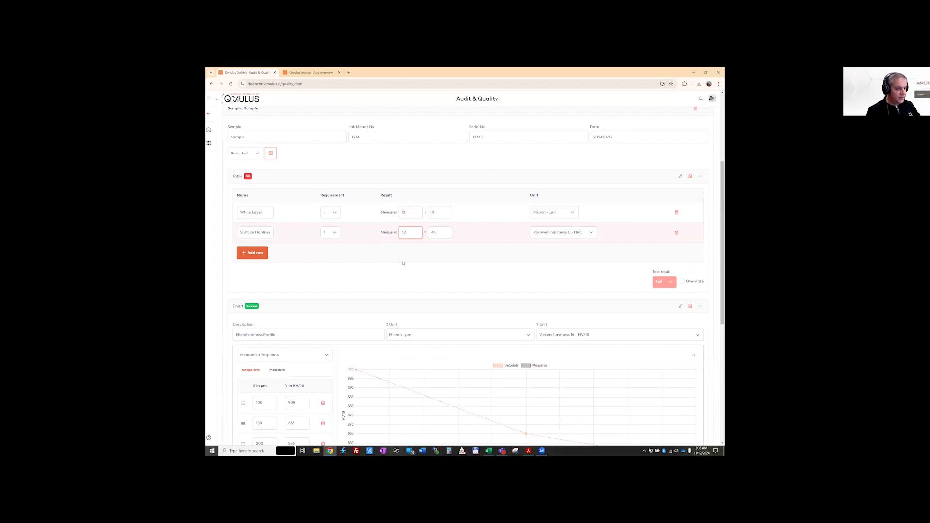
key("Tab")
left_click(419, 213)
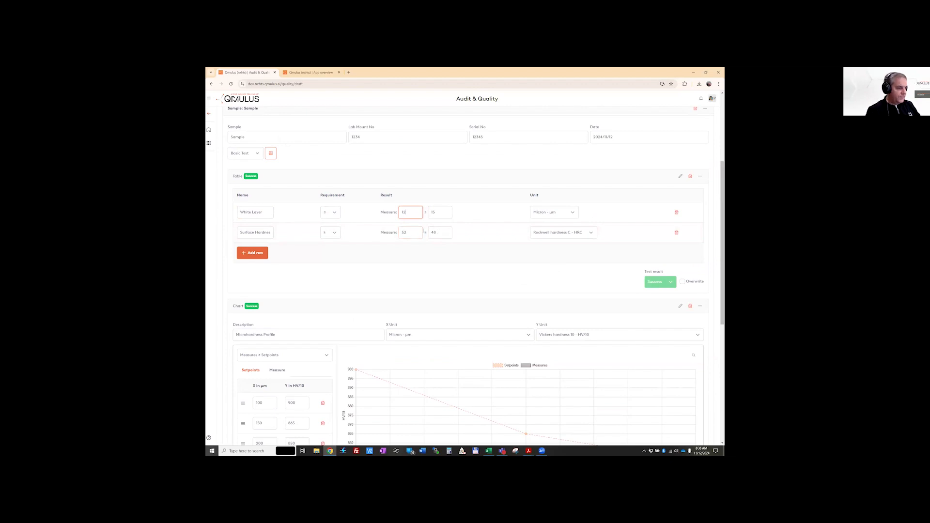
double_click(405, 232)
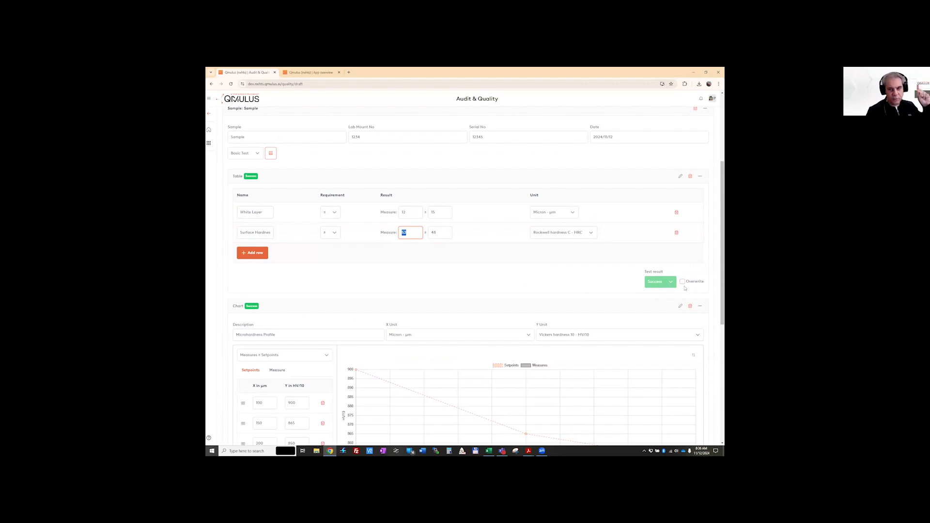
Enter the microhardness profile's measured points: 100 µm at 925 HV/10, 130 µm at 890 and 190 µm at 860
scroll(474, 262, "down", 4)
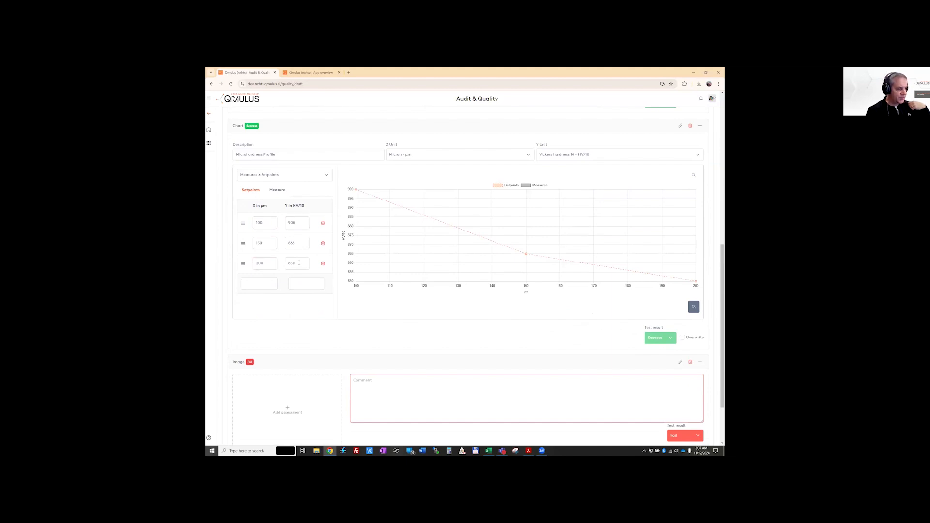
left_click(278, 190)
left_click(267, 230)
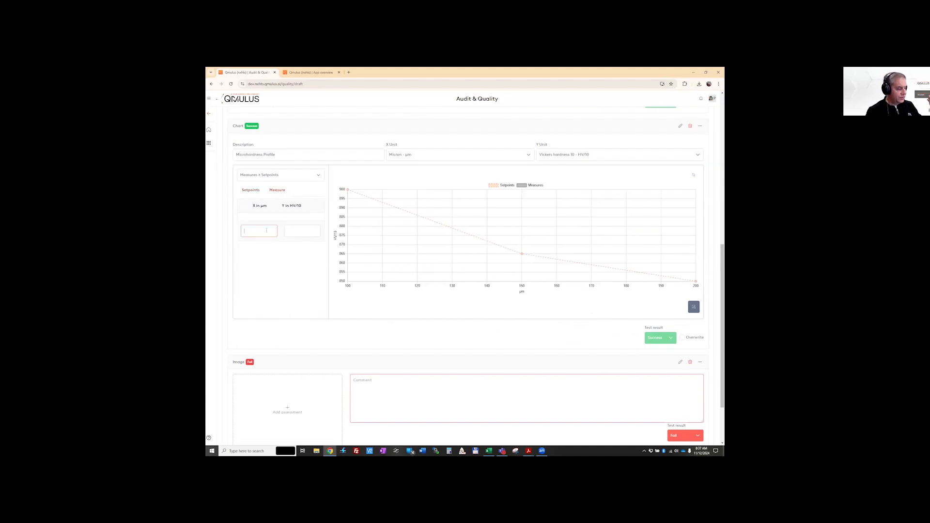
left_click(301, 234)
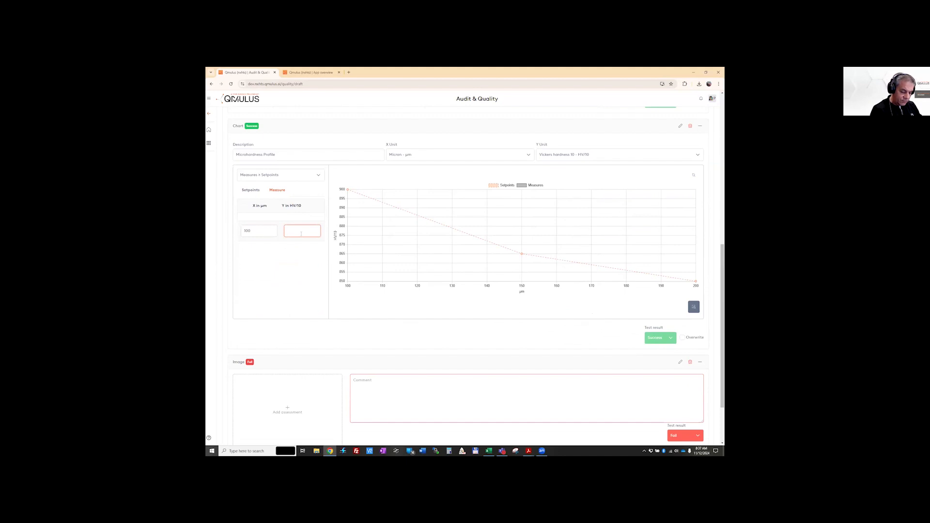
key("Return")
left_click(259, 244)
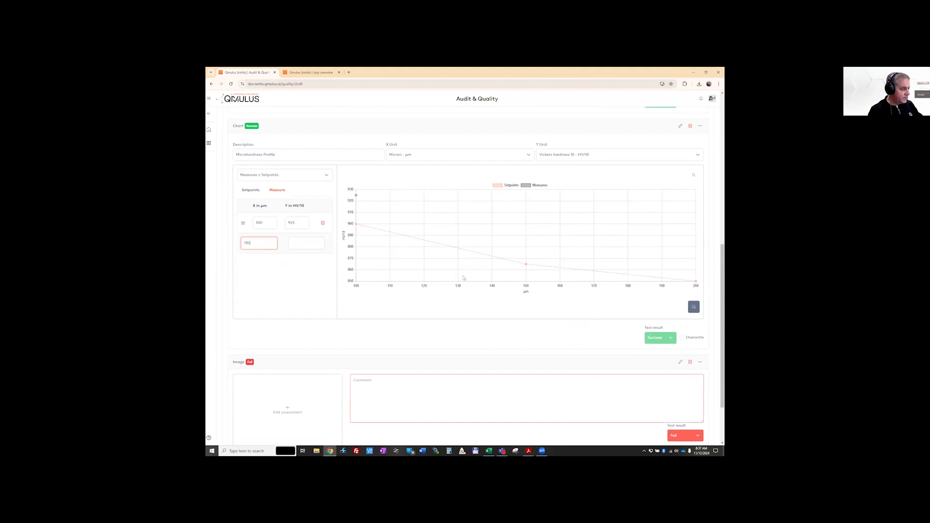
key("Tab")
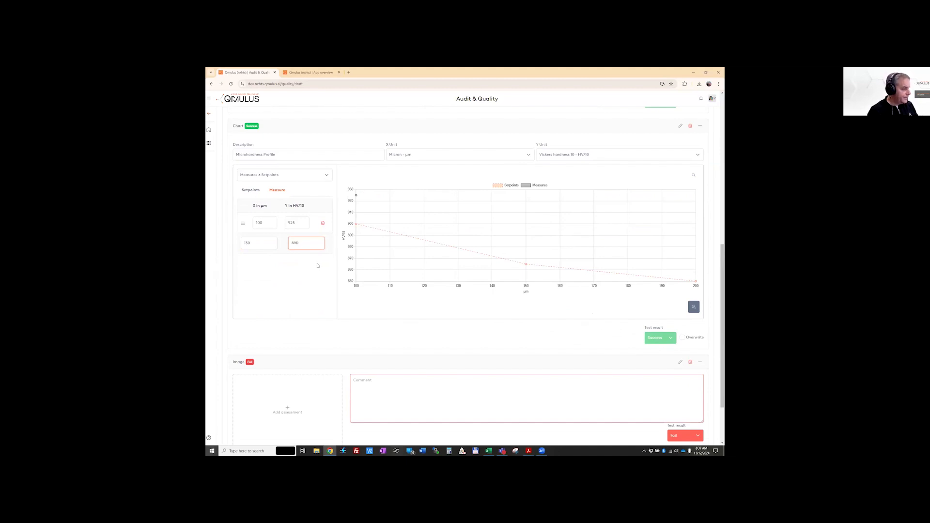
key("Return")
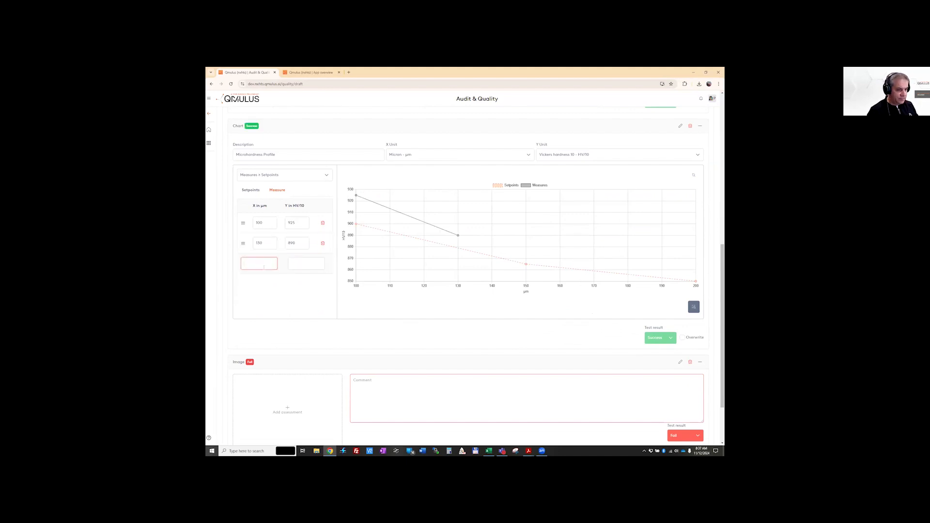
left_click(297, 264)
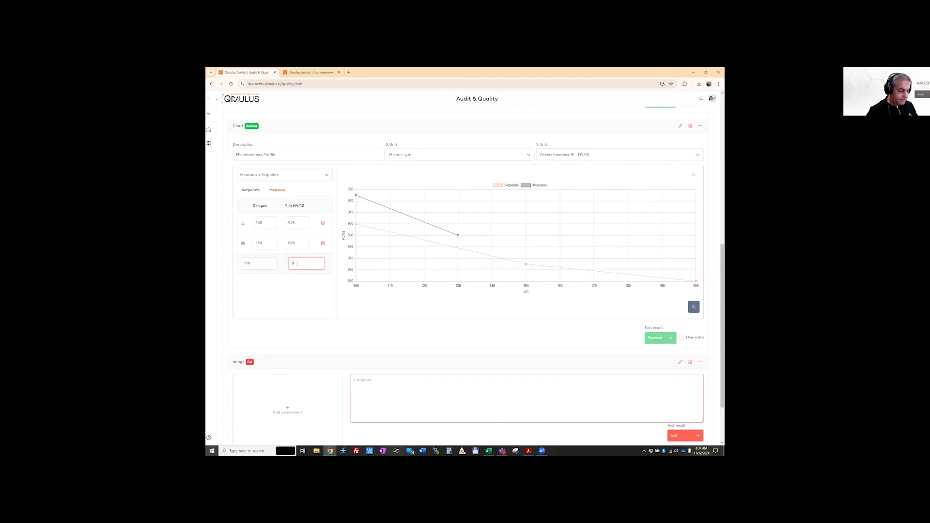
key("Return")
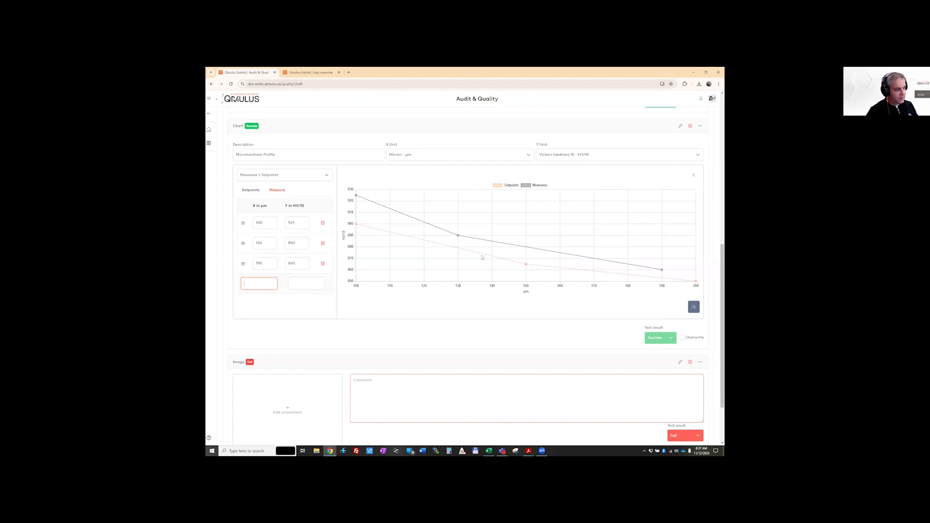
Set the measured hardness at 130 µm to 875 HV/10 and try out the chart's test result overwrite option
double_click(304, 247)
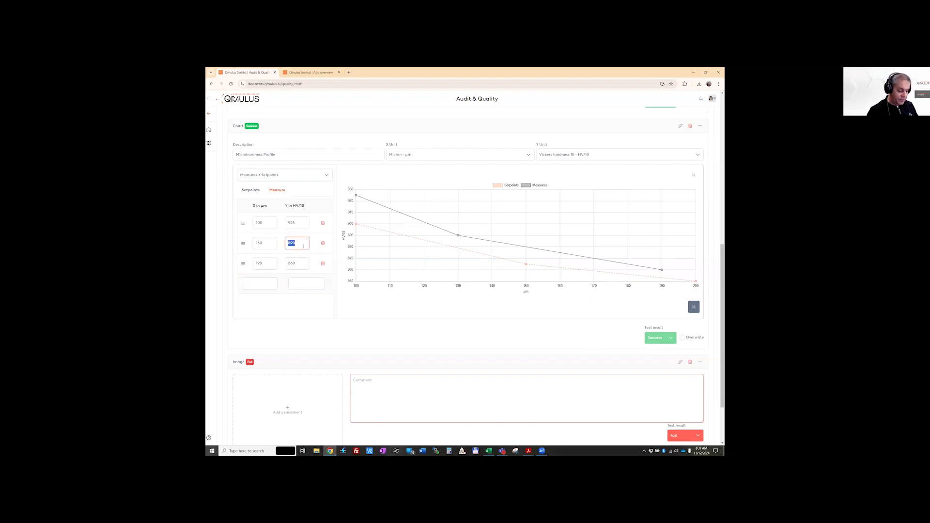
type("88")
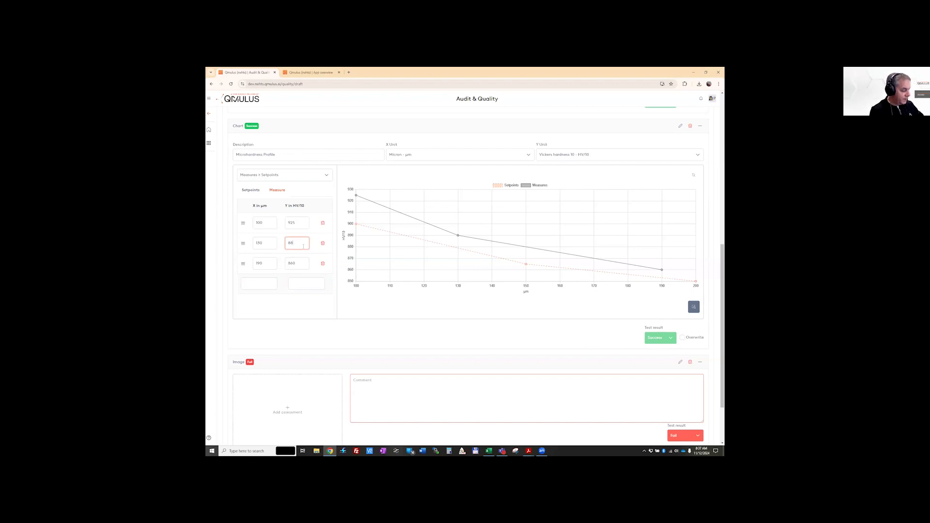
type("5")
left_click(303, 262)
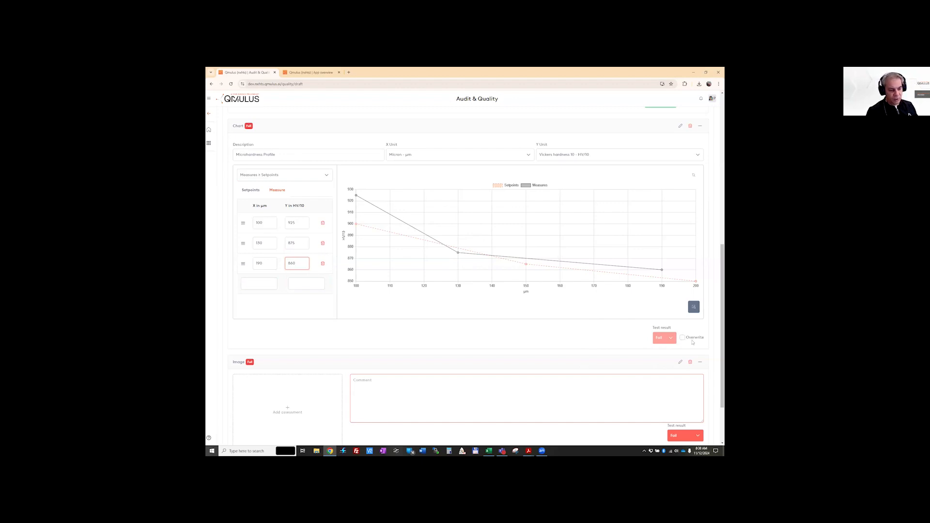
left_click(682, 338)
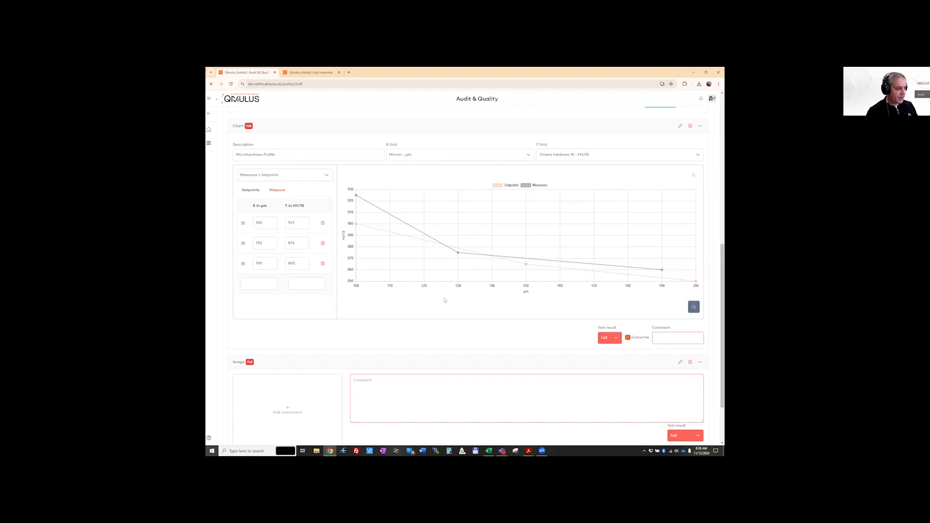
left_click(629, 337)
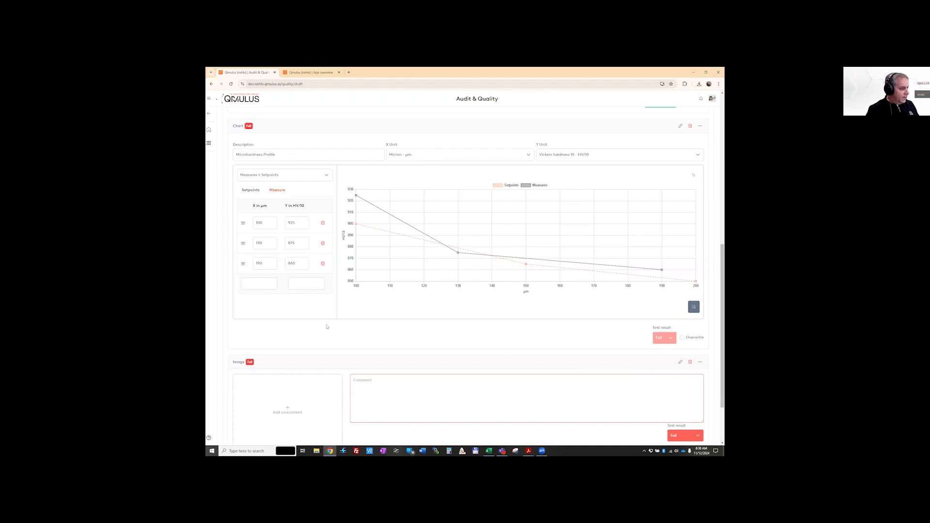
Attach a 4140 micrograph JPG from the Desktop folder to the sample's image assessment
scroll(285, 339, "down", 2)
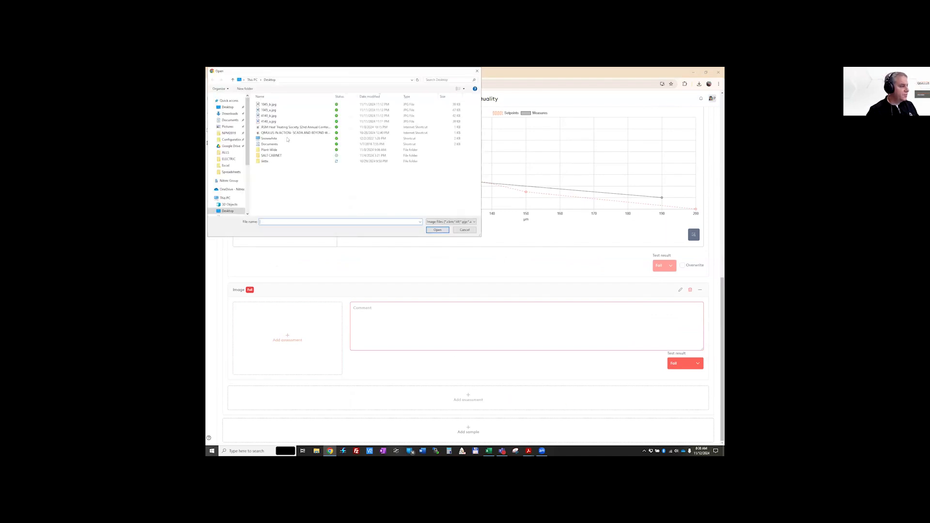
left_click(273, 116)
left_click(437, 231)
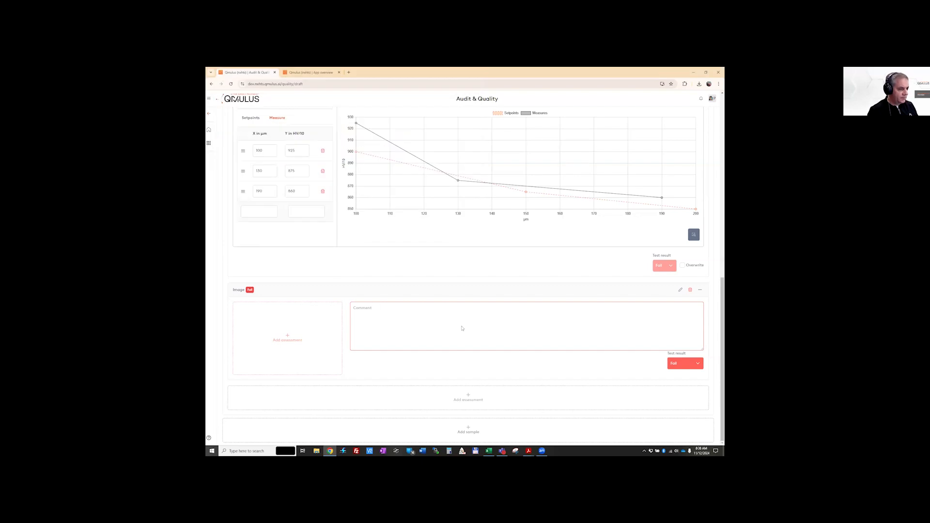
Add the comment "sample is nice" to the image assessment and set its test result to Success
left_click(375, 322)
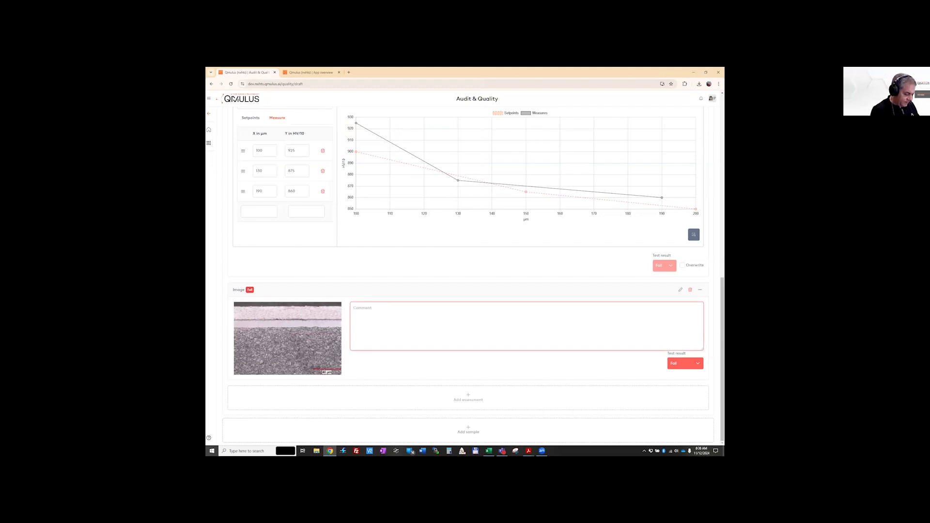
type("sample")
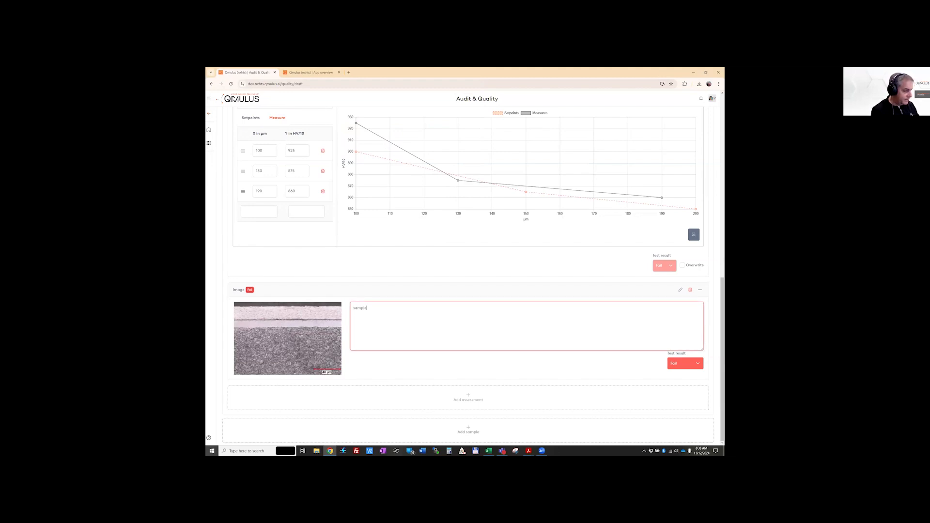
type(" is nice")
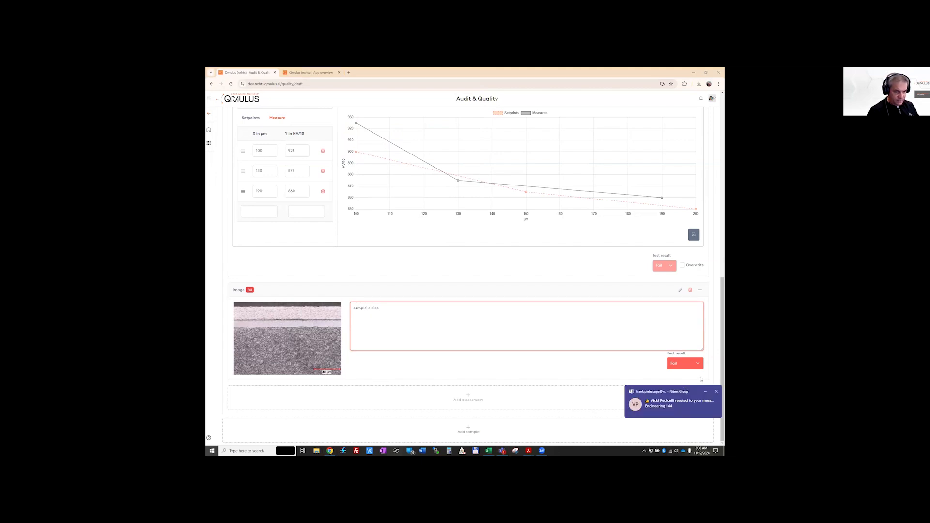
left_click(693, 368)
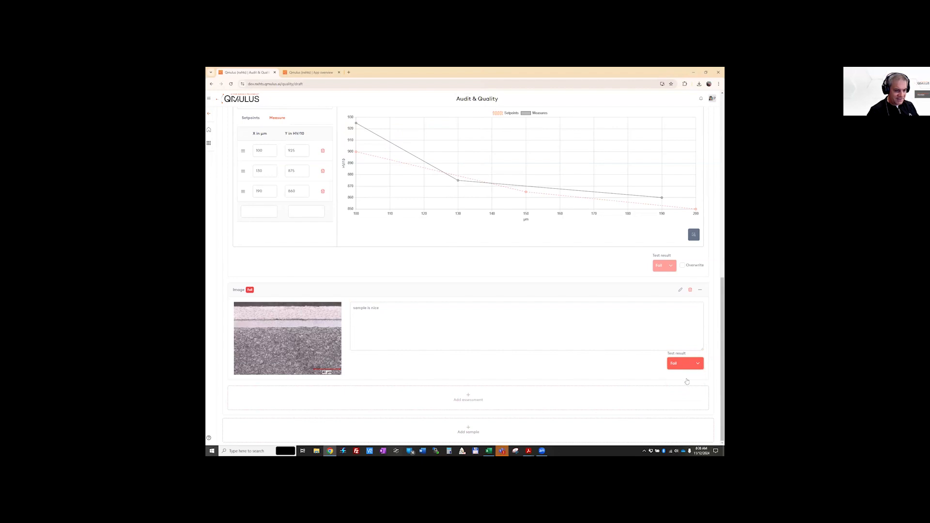
left_click(680, 378)
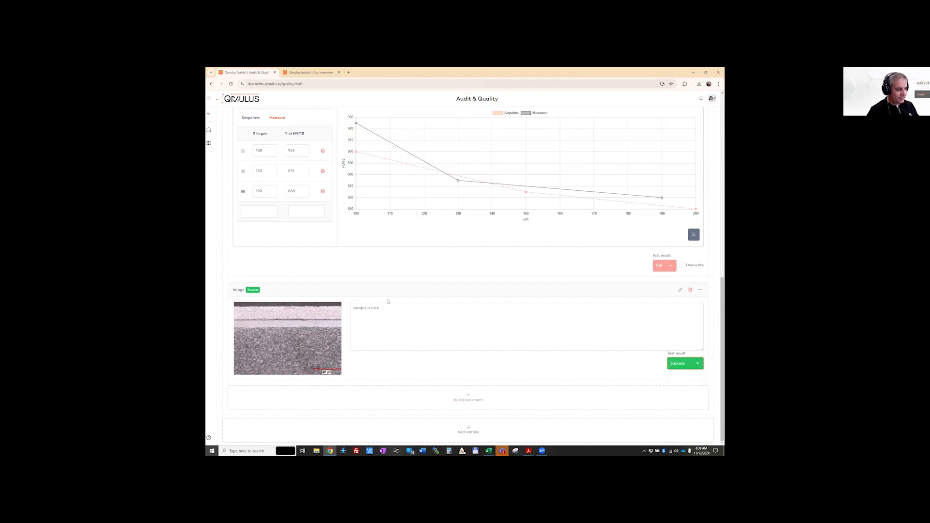
Check over the load, part and sample assessments and submit the quality report
scroll(459, 396, "up", 10)
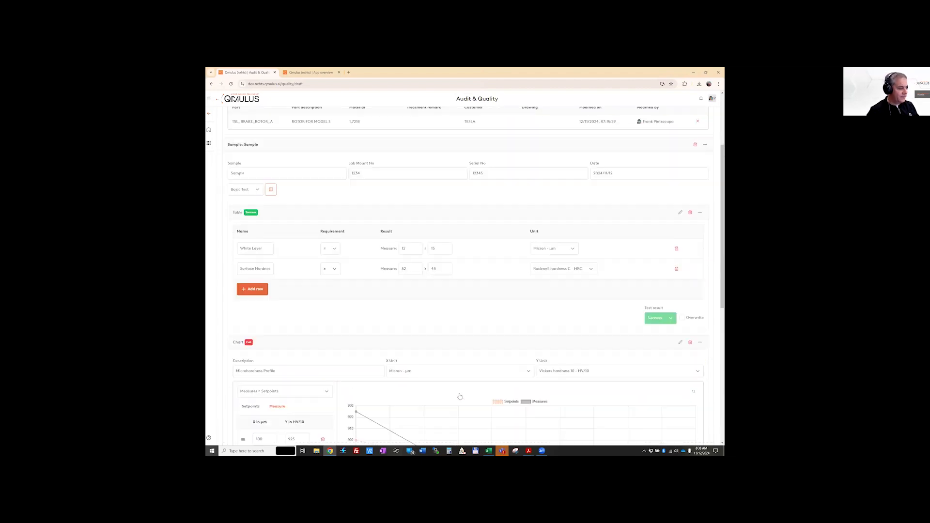
scroll(460, 396, "down", 10)
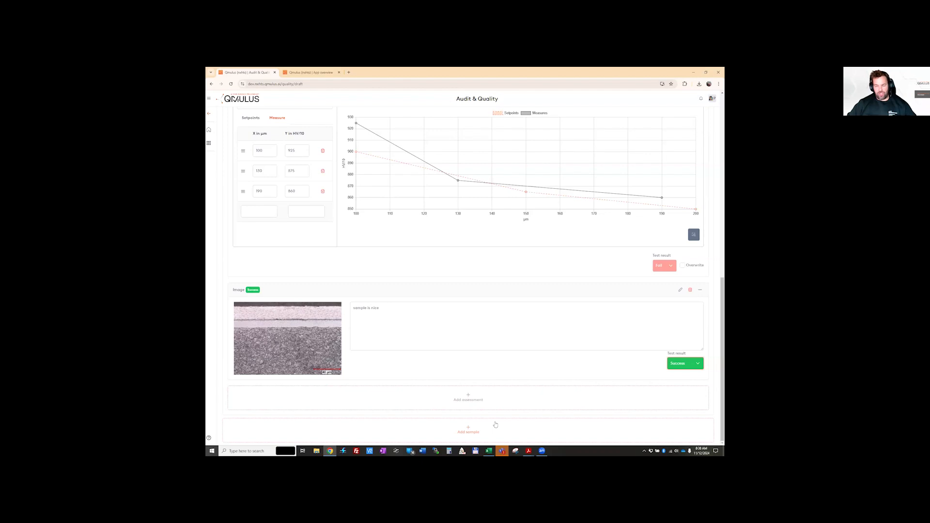
scroll(495, 424, "up", 20)
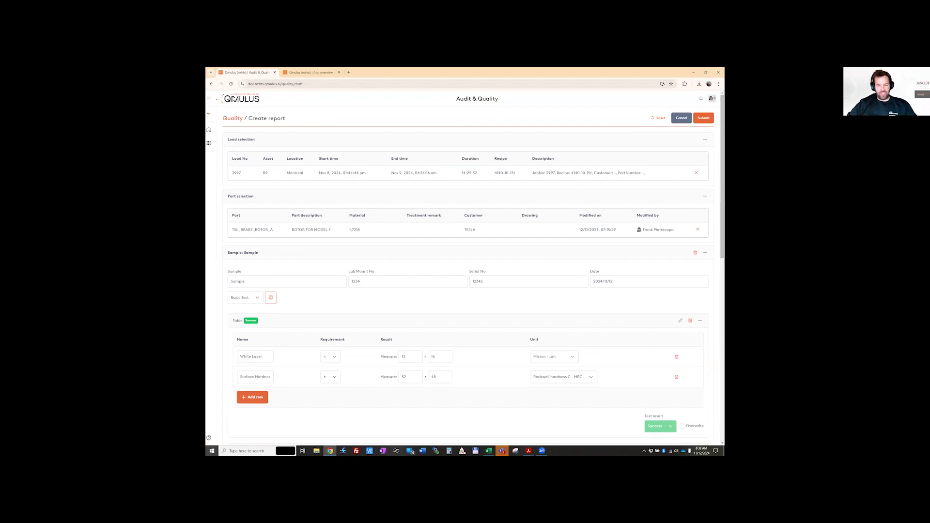
scroll(622, 188, "down", 3)
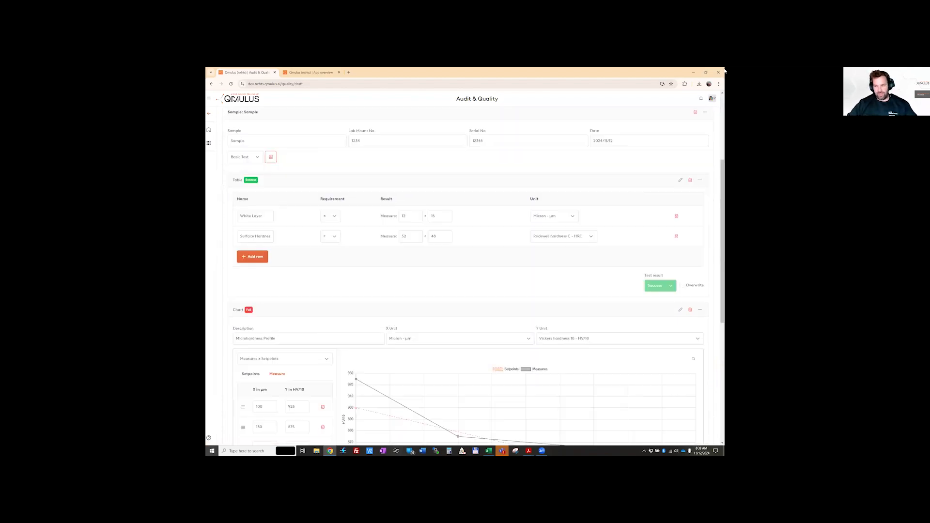
scroll(622, 187, "up", 3)
left_click(703, 122)
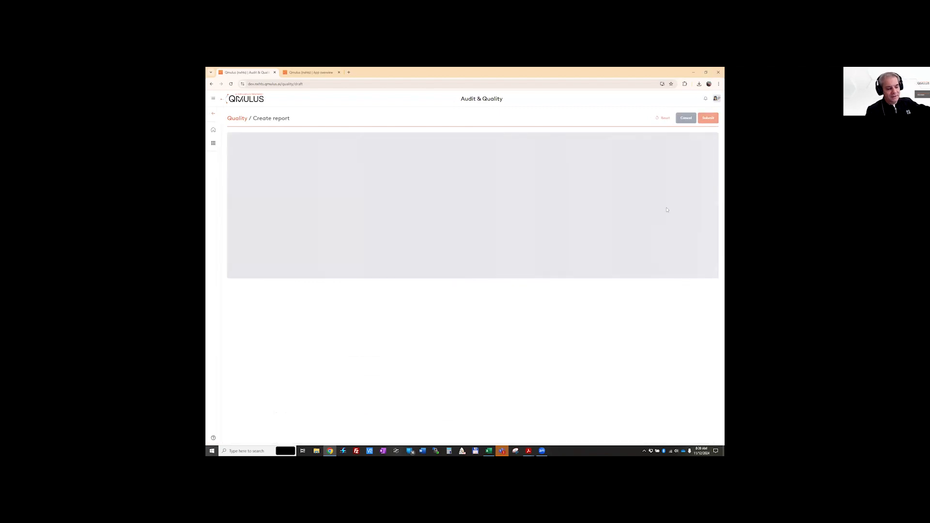
Switch to the previously generated quality report PDF in Acrobat and examine its report header, table, chart and image results through the last page
left_click(527, 451)
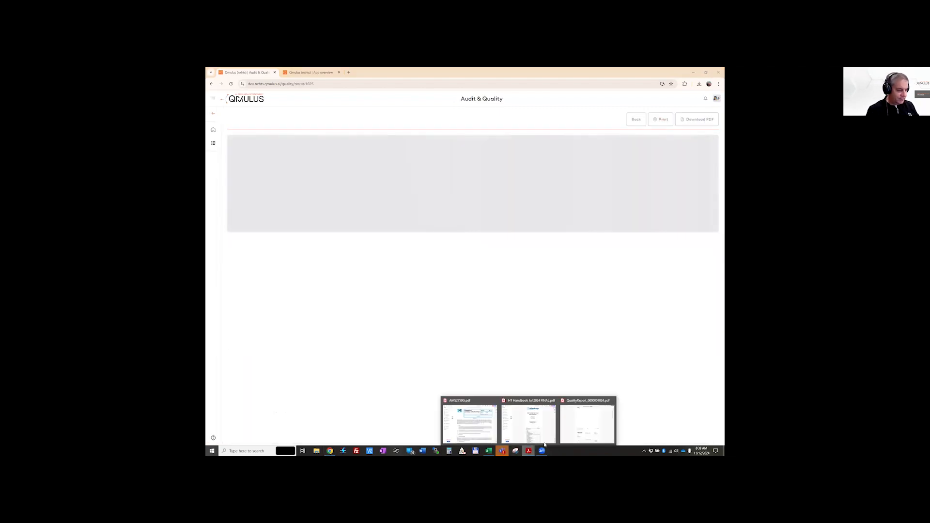
scroll(453, 274, "up", 3)
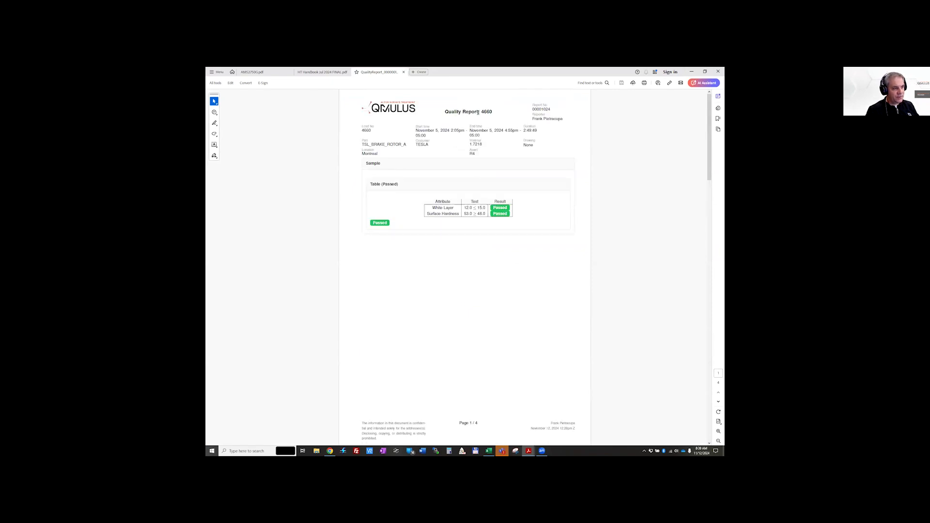
left_click_drag(532, 110, 551, 110)
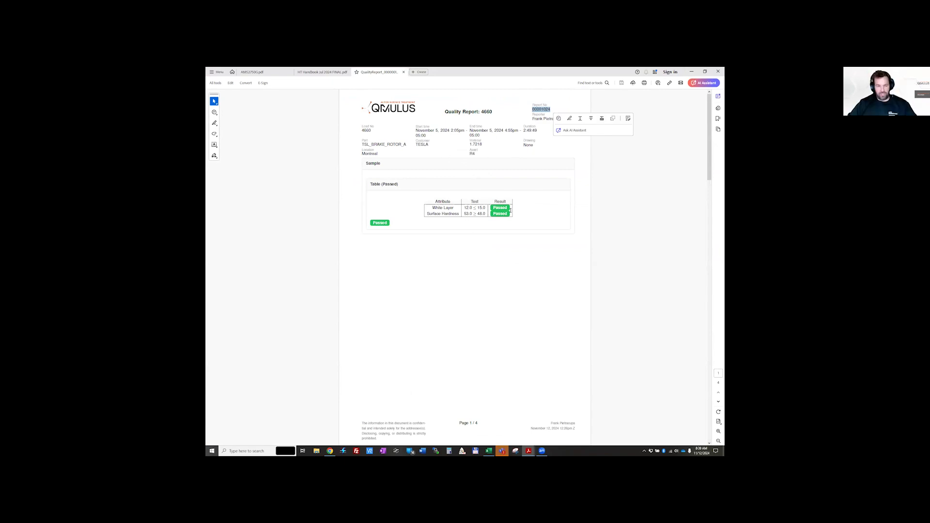
scroll(494, 251, "down", 10)
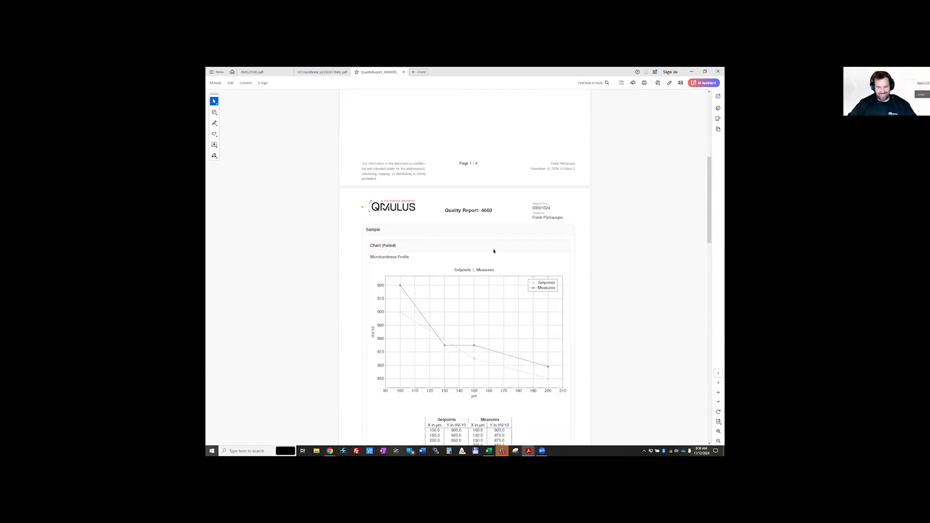
scroll(494, 251, "down", 10)
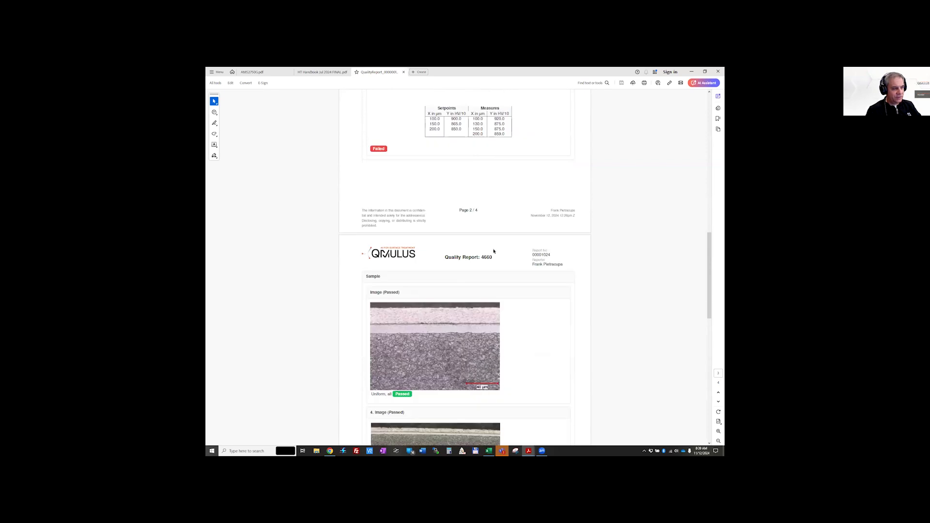
scroll(493, 251, "down", 2)
scroll(493, 251, "down", 10)
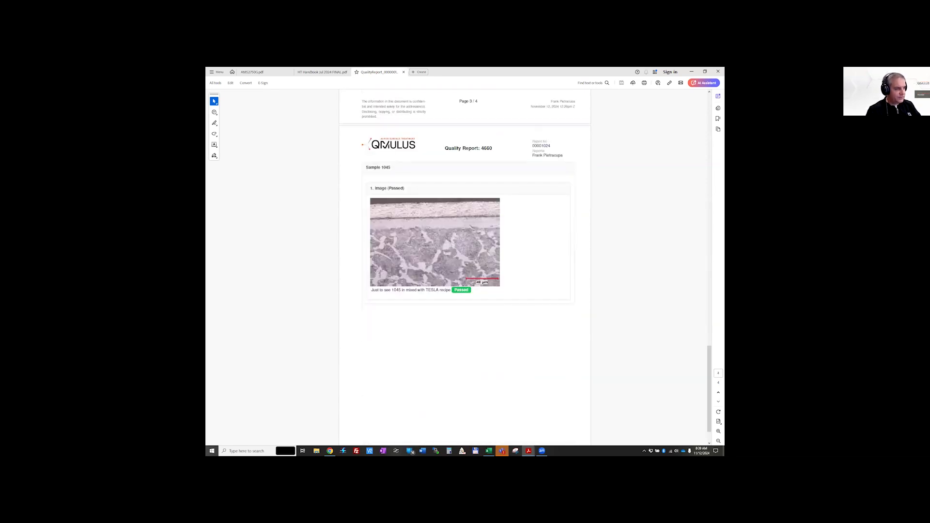
left_click_drag(391, 166, 366, 167)
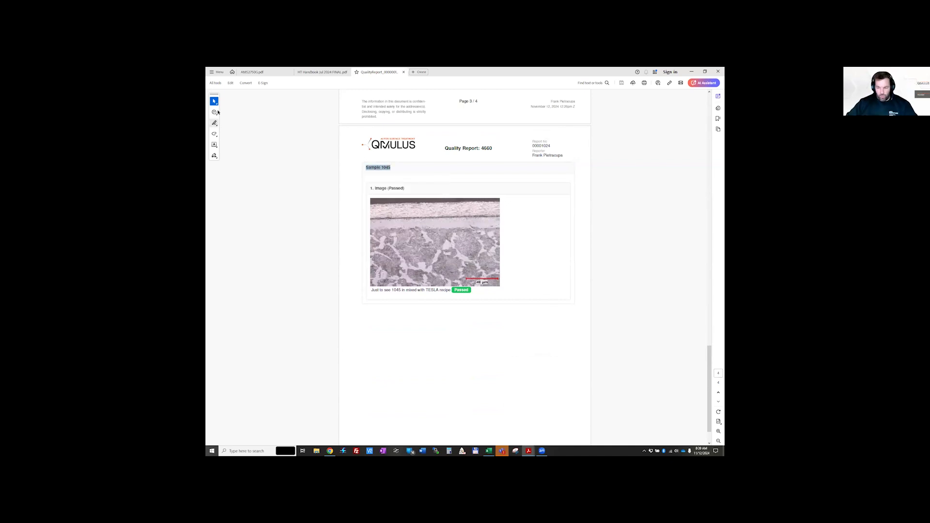
left_click(692, 71)
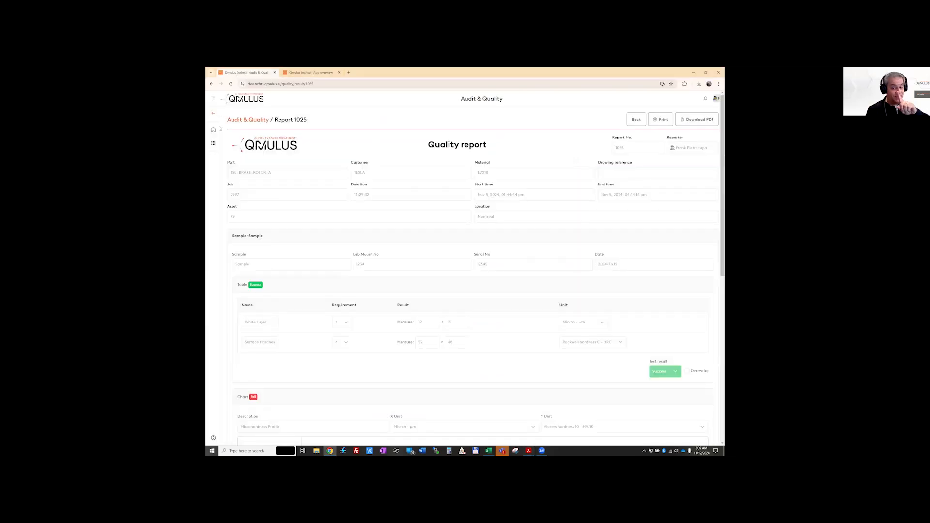
Return to the QMULUS app overview, open History and Trends, and select furnace M1 under Michigan
left_click(213, 99)
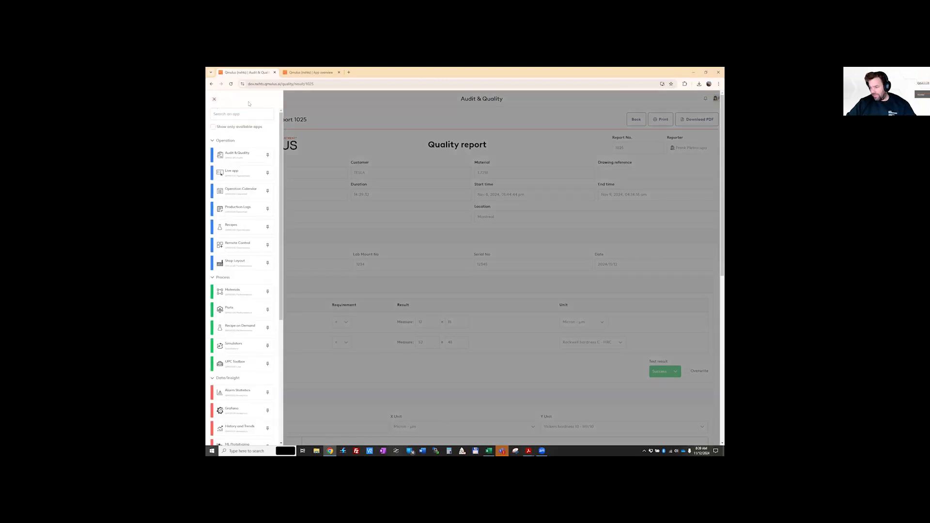
left_click(214, 100)
left_click(213, 143)
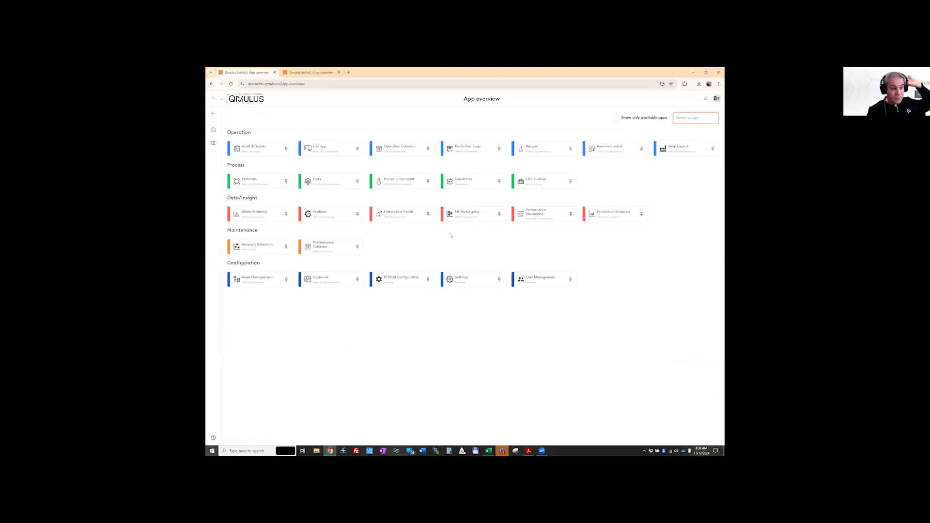
left_click(393, 211)
left_click(284, 199)
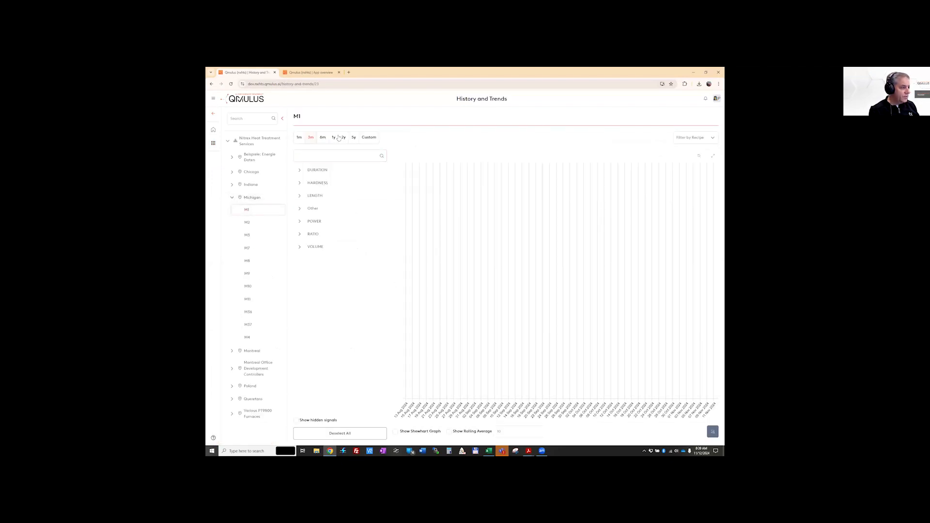
Plot M1's Surface Hardness signal over a 2-year range with the Shewhart graph shown
left_click(331, 187)
left_click(312, 195)
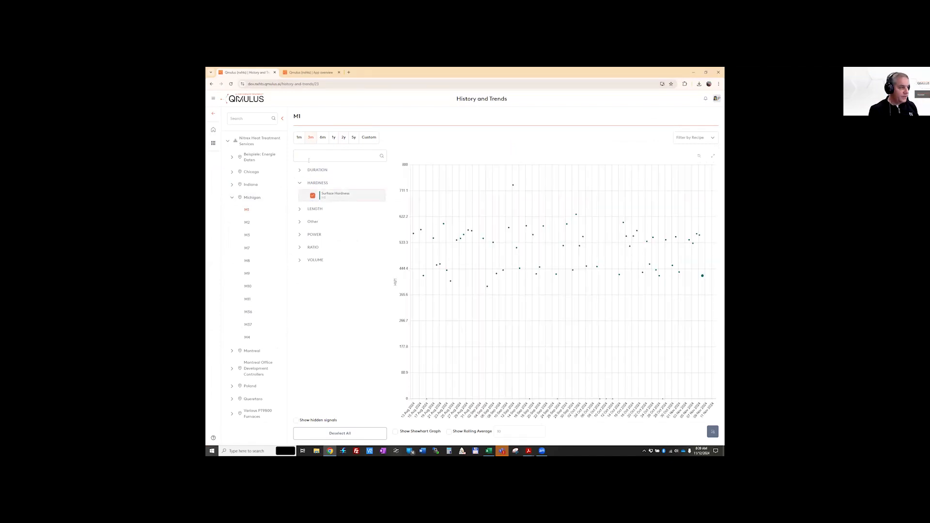
left_click(334, 137)
left_click(343, 138)
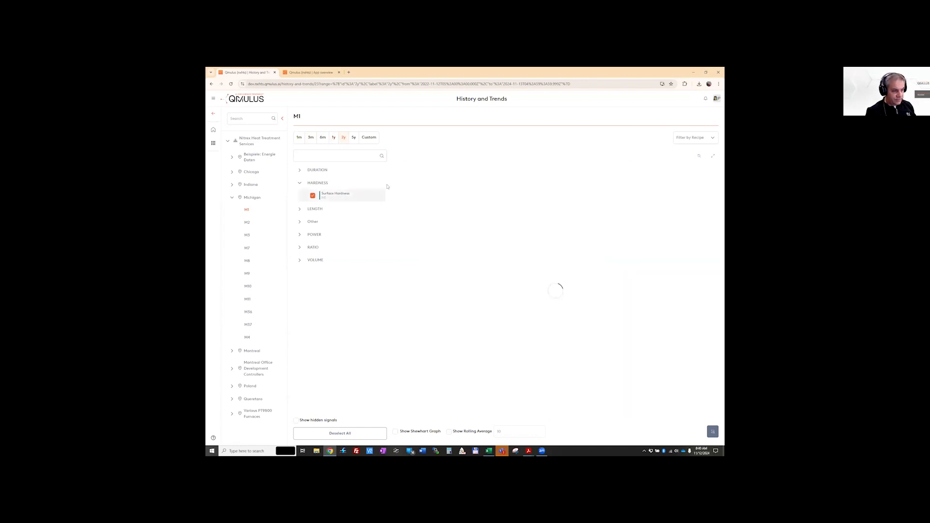
left_click(395, 431)
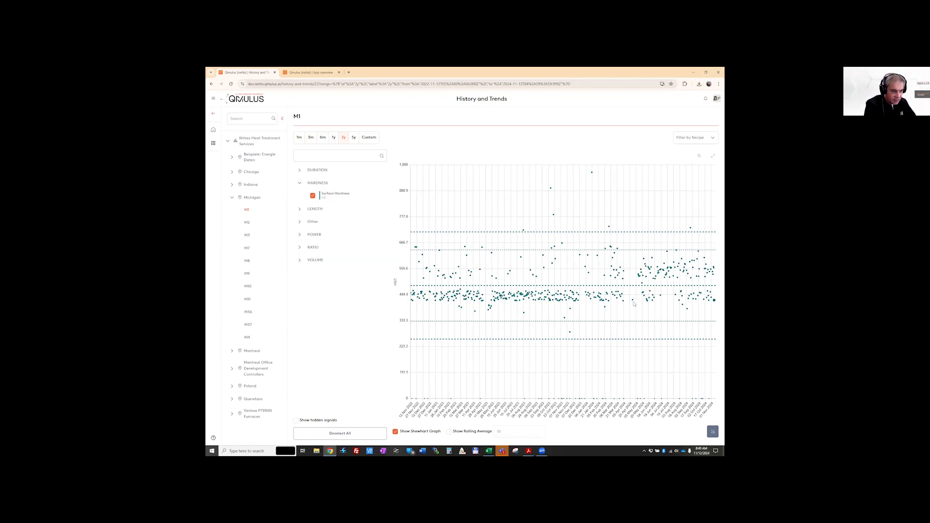
mouse_move(632, 303)
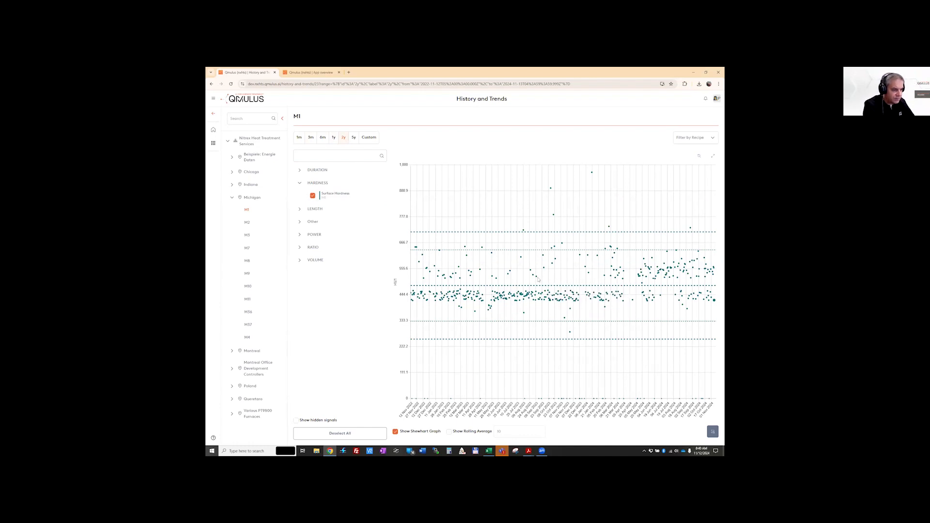
mouse_move(536, 278)
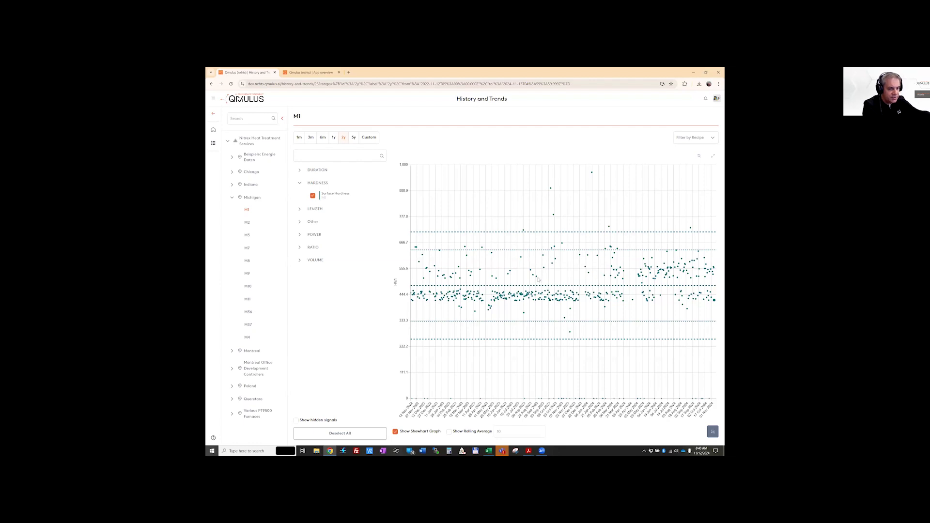
mouse_move(536, 279)
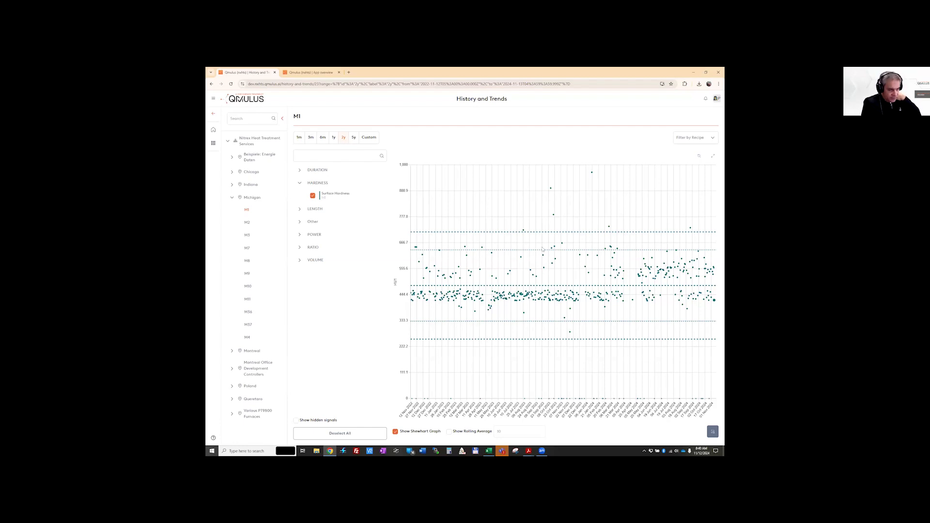
Search the recipes for "cp" and filter the surface hardness plot by recipe CP001-07Z to examine its outliers
left_click(700, 140)
type("cp")
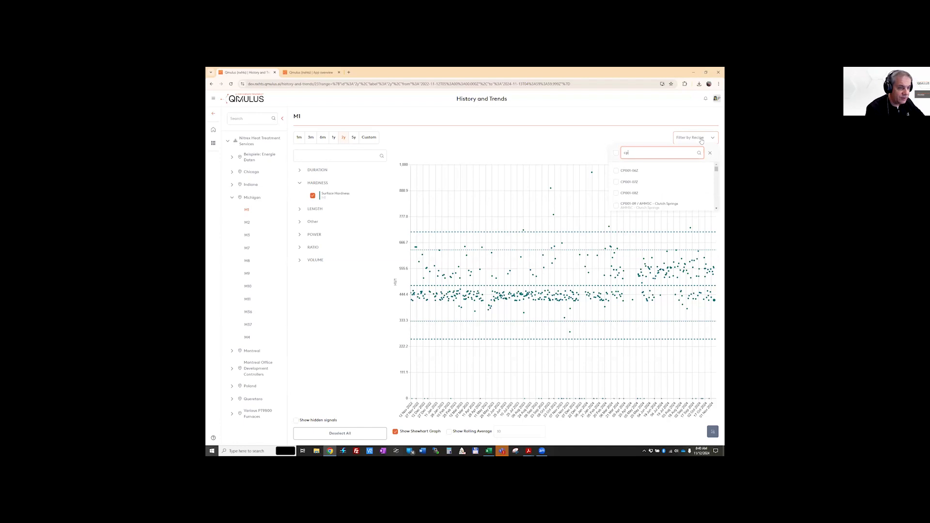
left_click(629, 182)
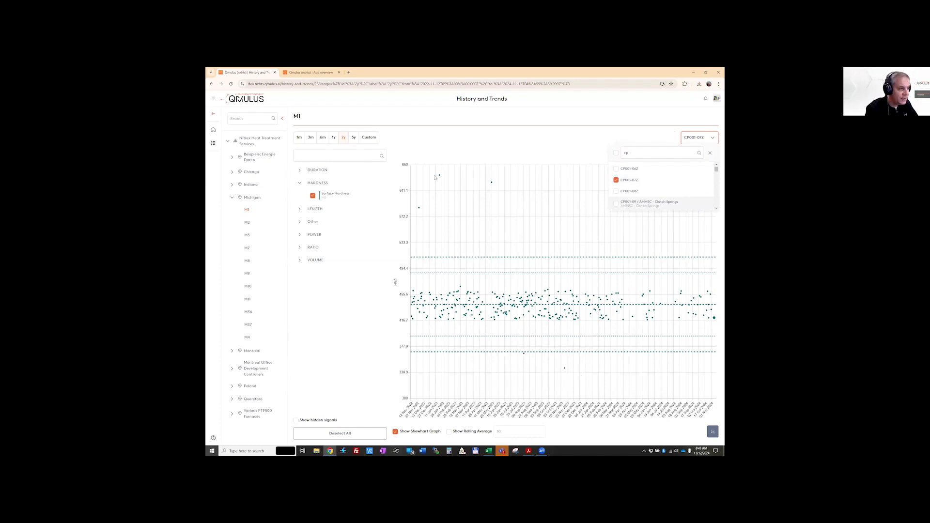
mouse_move(439, 178)
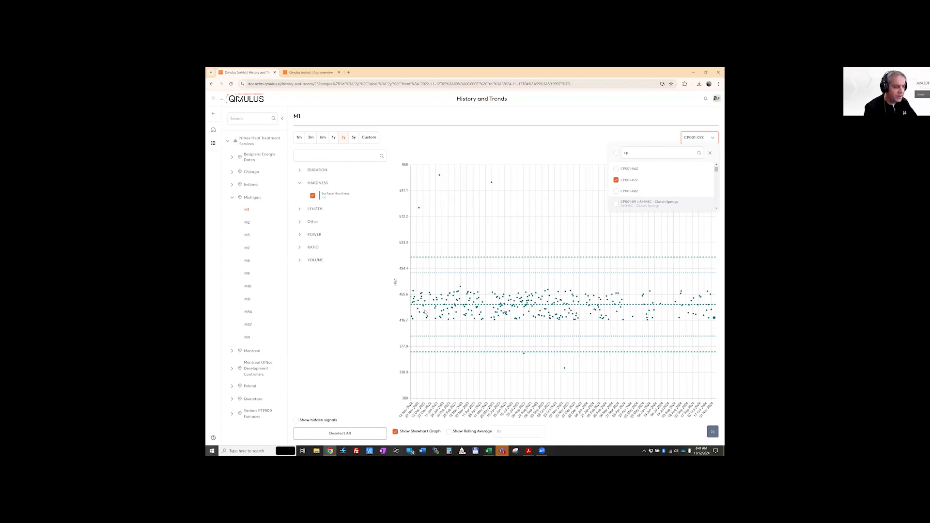
mouse_move(445, 307)
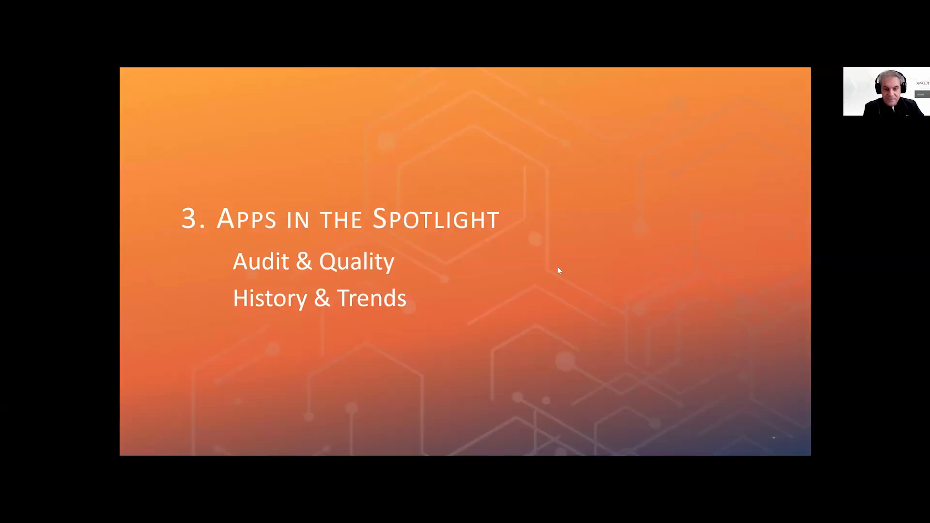
left_click(487, 276)
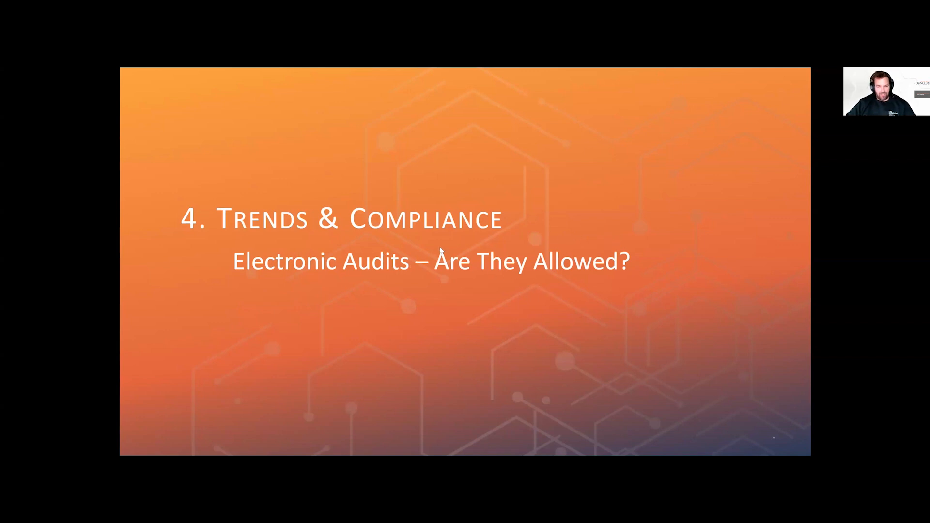
key("Right")
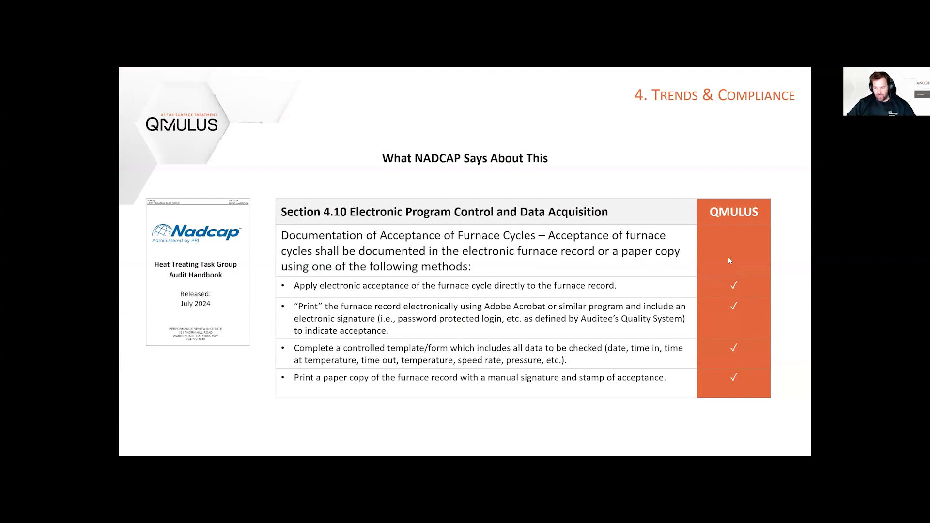